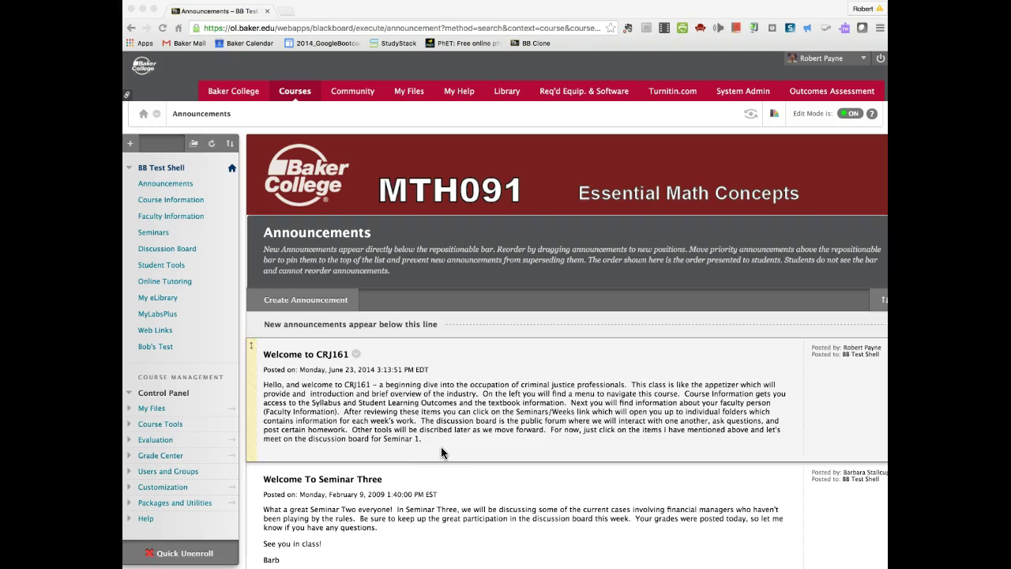
Open the Groups management page for the BB Test Shell course
{"action": "left_click", "coordinate": [456, 444]}
{"action": "scroll", "coordinate": [456, 443], "scroll_direction": "down", "scroll_amount": 1}
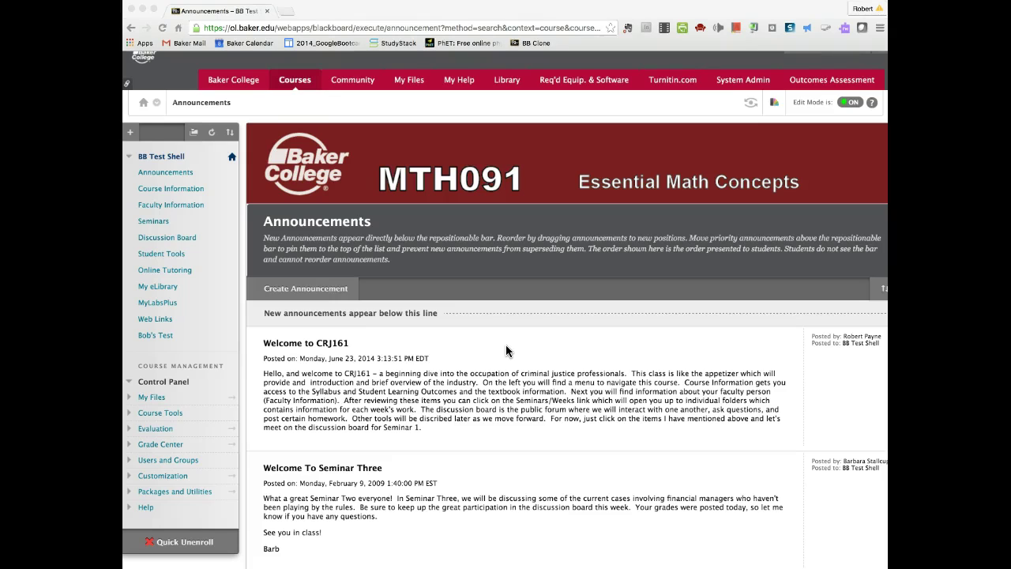
{"action": "left_click", "coordinate": [130, 460]}
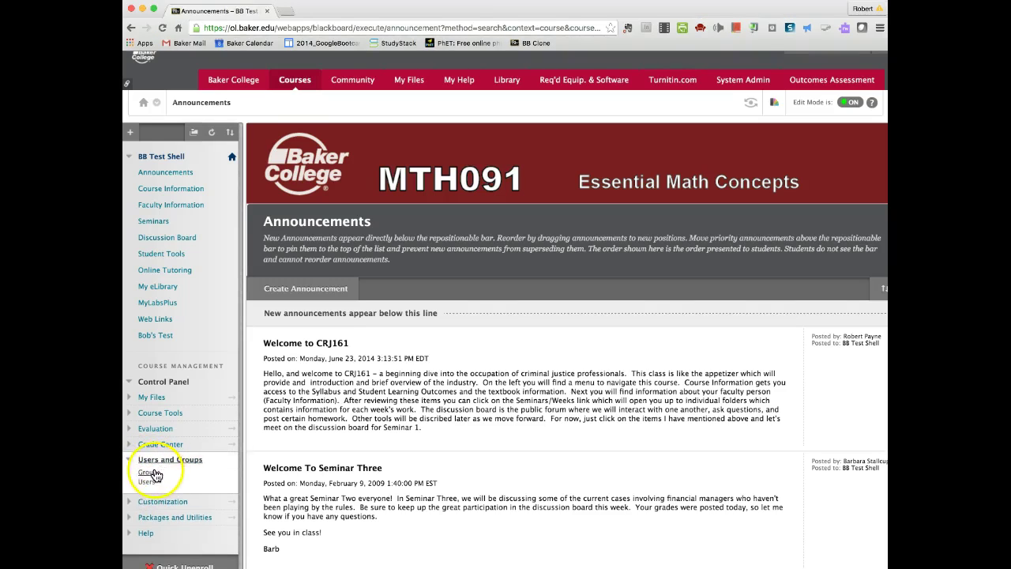
{"action": "left_click", "coordinate": [150, 473]}
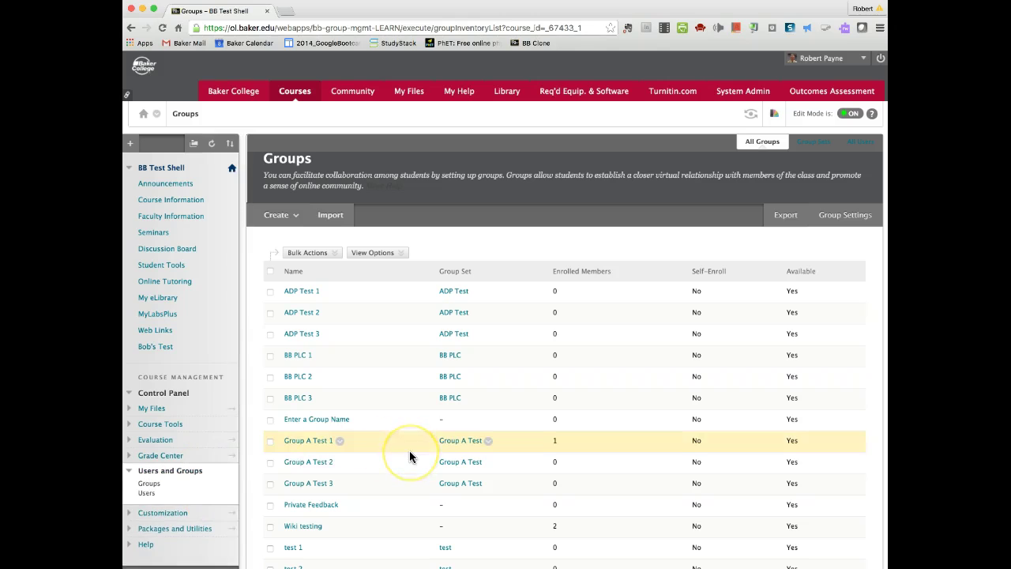
Start creating a single group with manual enrollment
{"action": "left_click", "coordinate": [289, 215]}
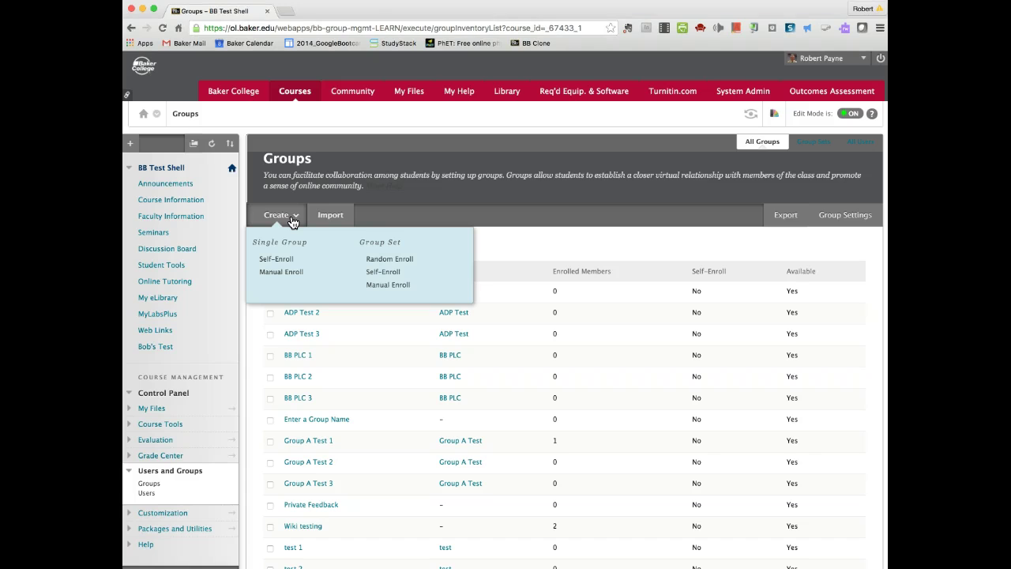
{"action": "left_click", "coordinate": [269, 261]}
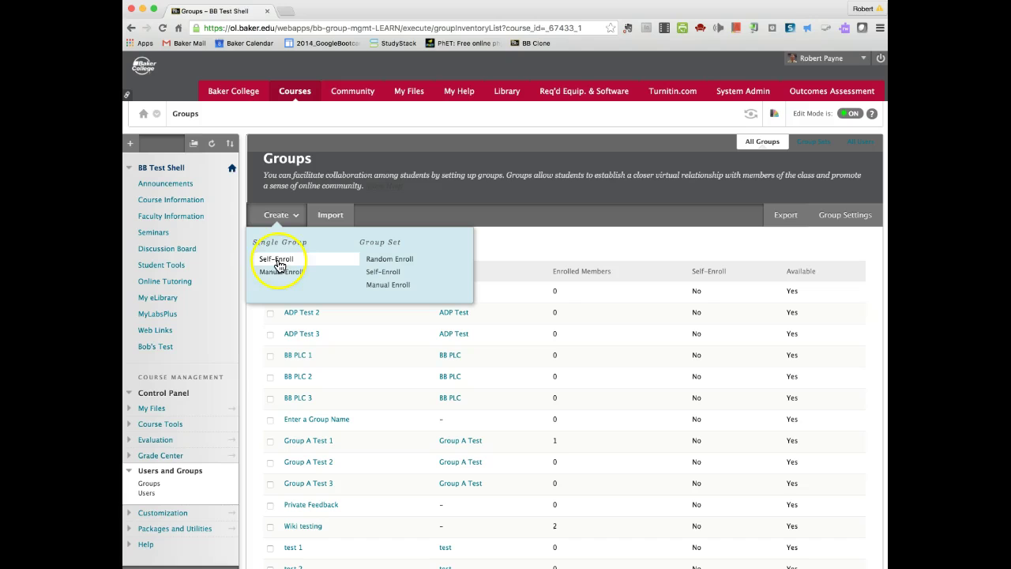
{"action": "left_click", "coordinate": [281, 272]}
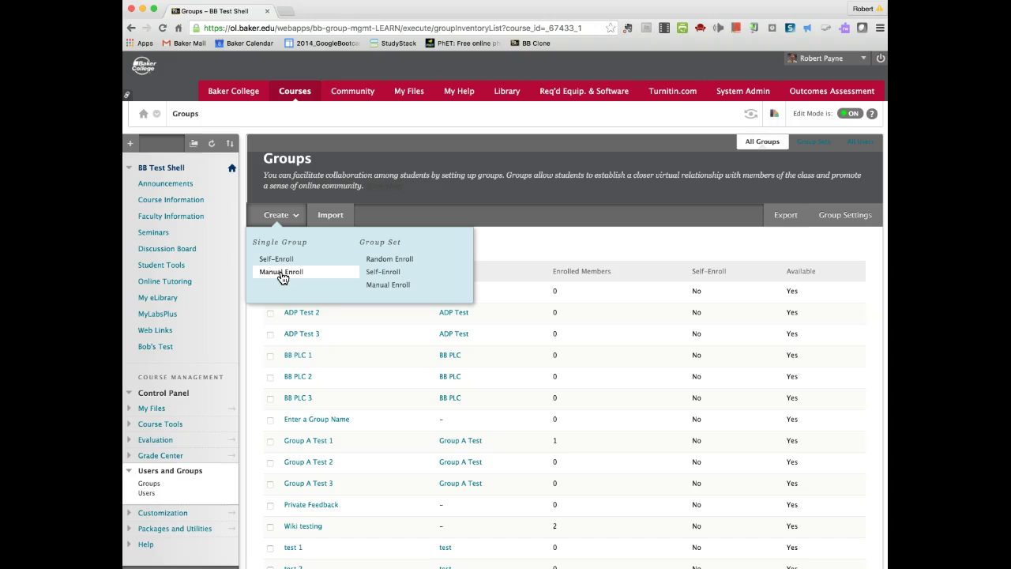
{"action": "left_click", "coordinate": [286, 273]}
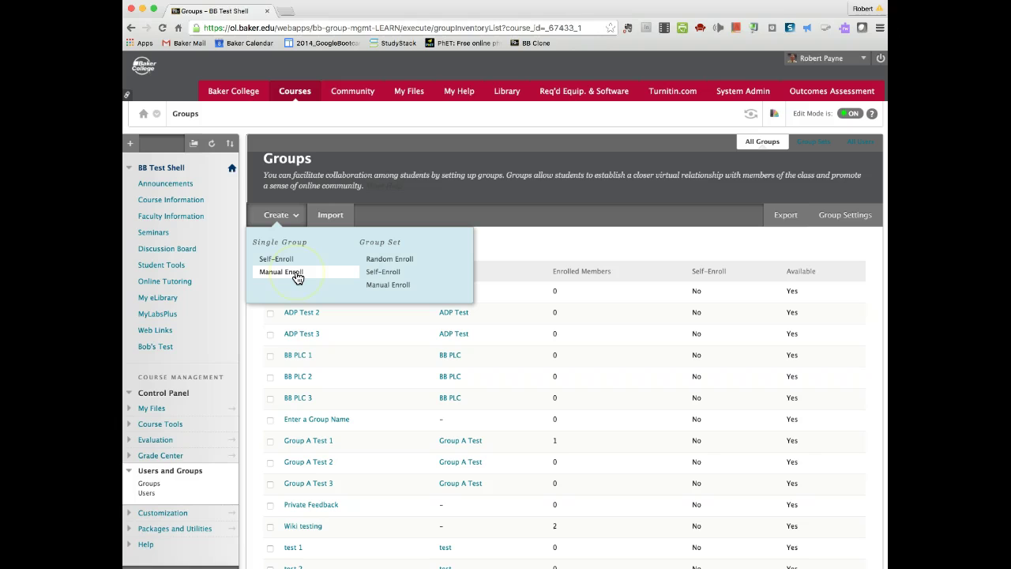
{"action": "left_click", "coordinate": [282, 274]}
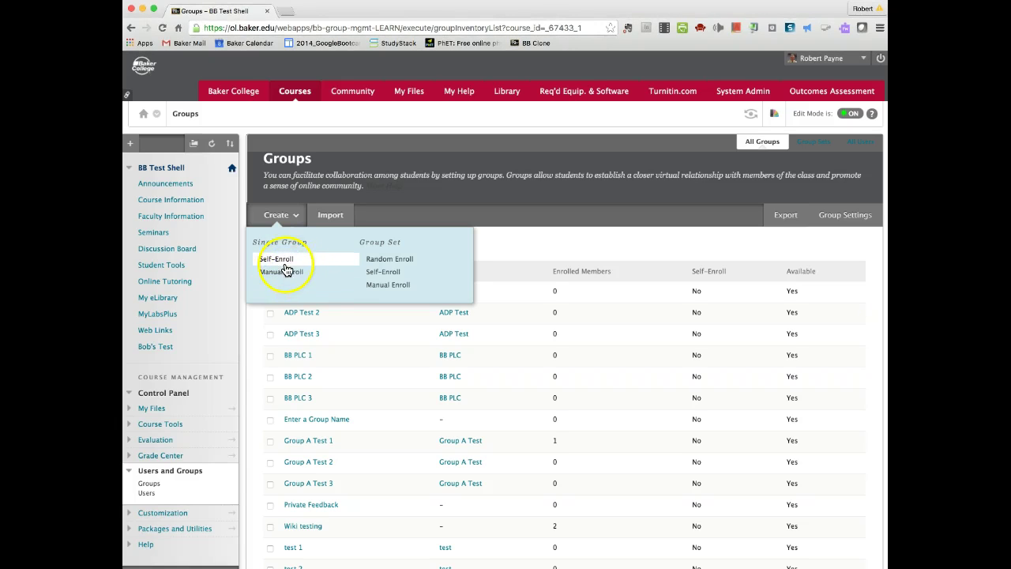
{"action": "left_click", "coordinate": [288, 266]}
{"action": "left_click", "coordinate": [293, 274]}
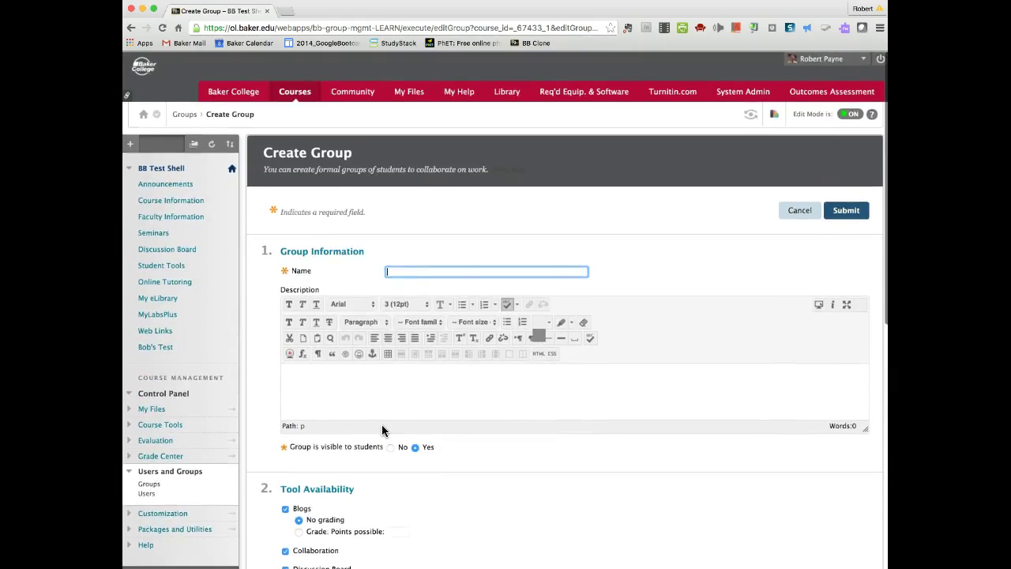
Disable every group tool except Blogs, from Collaboration and Discussion Board through Commercial Content Tools and Wikis
{"action": "scroll", "coordinate": [382, 430], "scroll_direction": "down", "scroll_amount": 5}
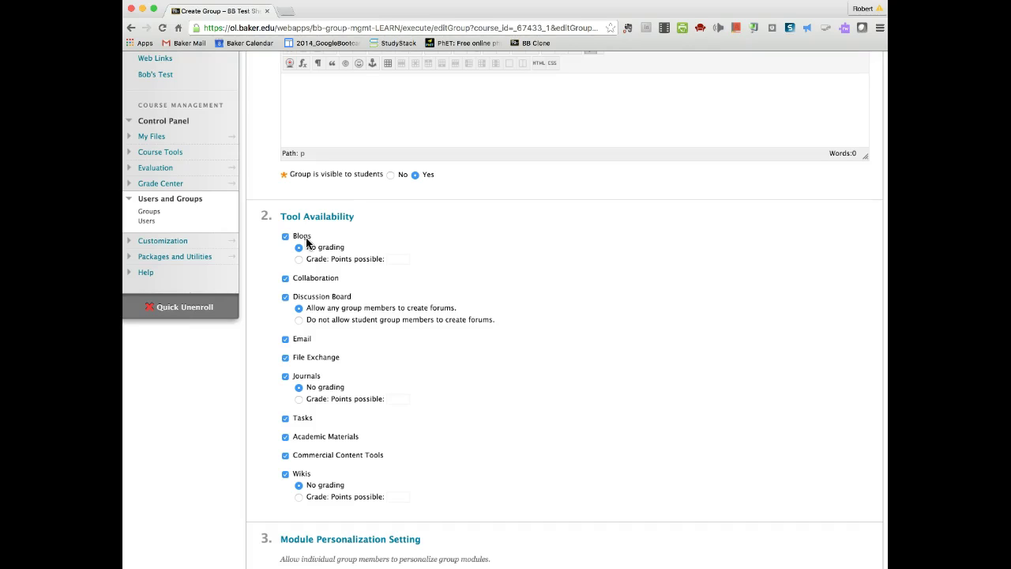
{"action": "left_click", "coordinate": [285, 278]}
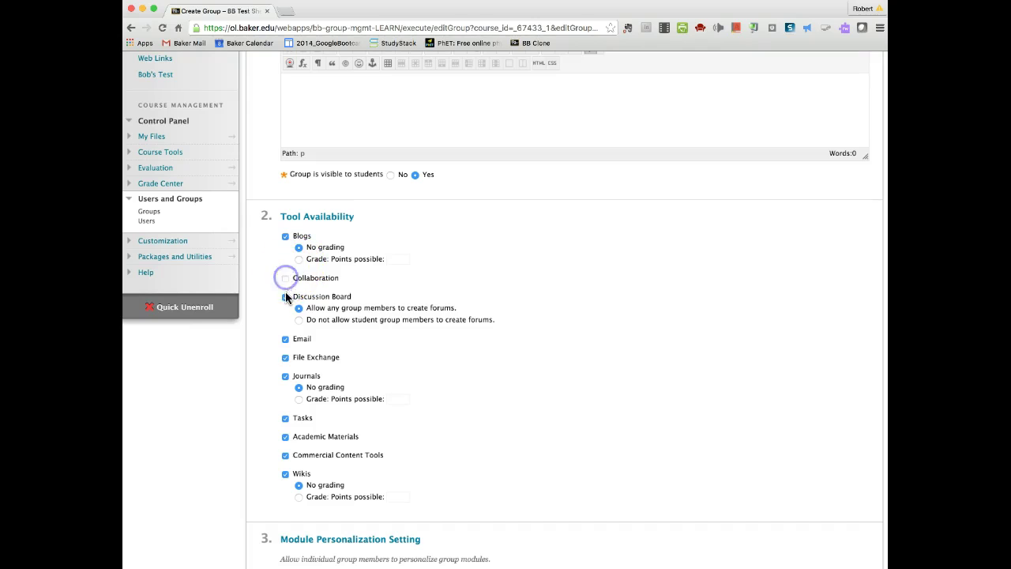
{"action": "left_click", "coordinate": [284, 297]}
{"action": "left_click", "coordinate": [286, 338]}
{"action": "left_click", "coordinate": [285, 357]}
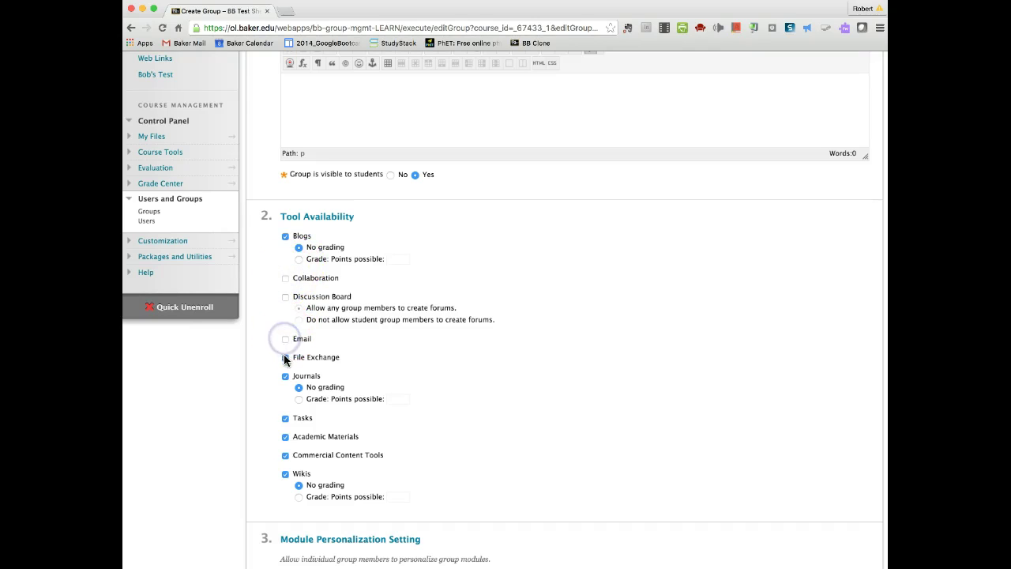
{"action": "left_click", "coordinate": [286, 376]}
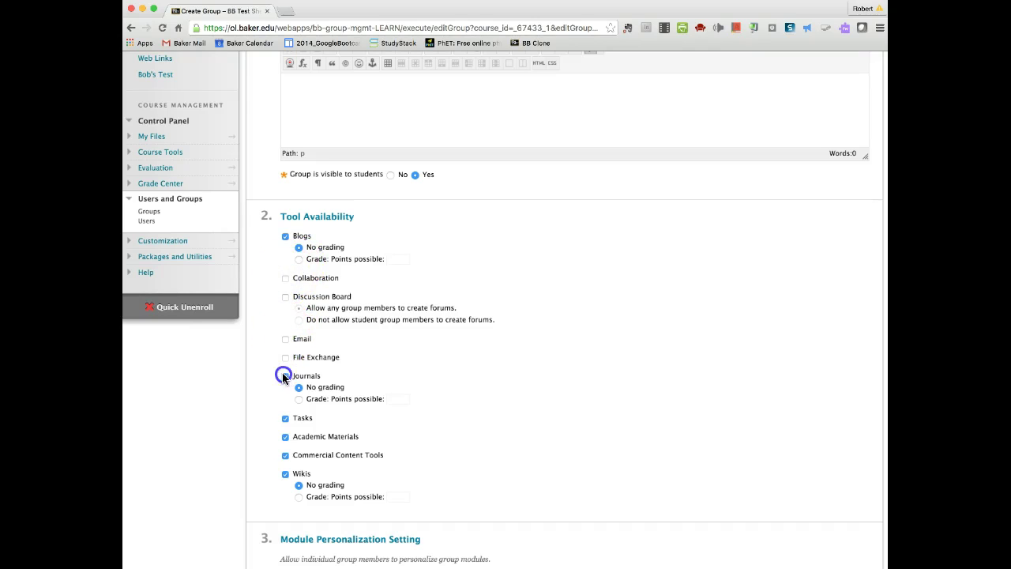
{"action": "left_click", "coordinate": [285, 437]}
{"action": "left_click", "coordinate": [285, 419]}
{"action": "left_click", "coordinate": [284, 473]}
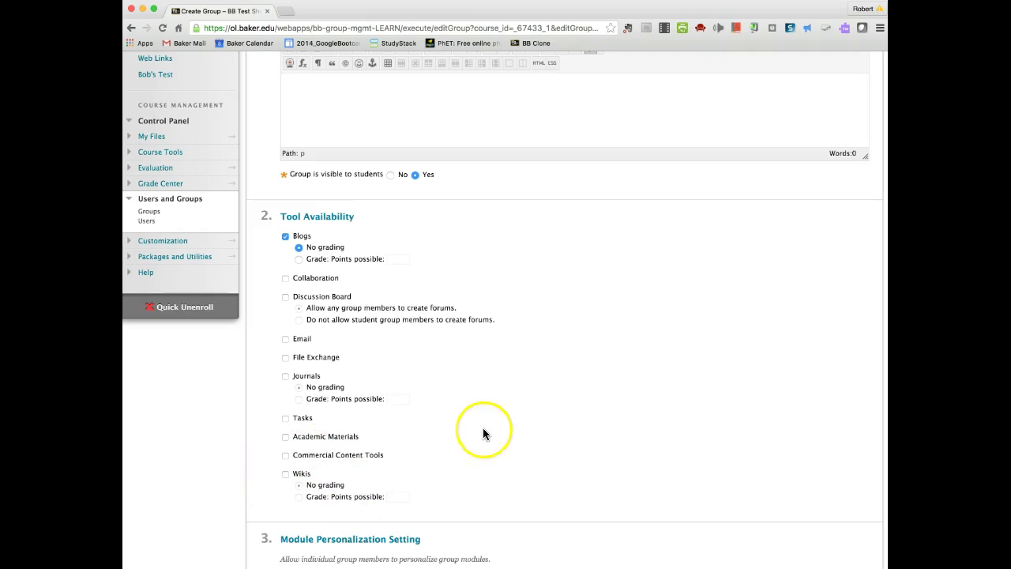
Name the group "Blog assignment" with the description "SSDFSFDFDSADFGSGFDGFADDSGFSFGDGFDFGS", keeping it visible to students
{"action": "scroll", "coordinate": [579, 339], "scroll_direction": "up", "scroll_amount": 5}
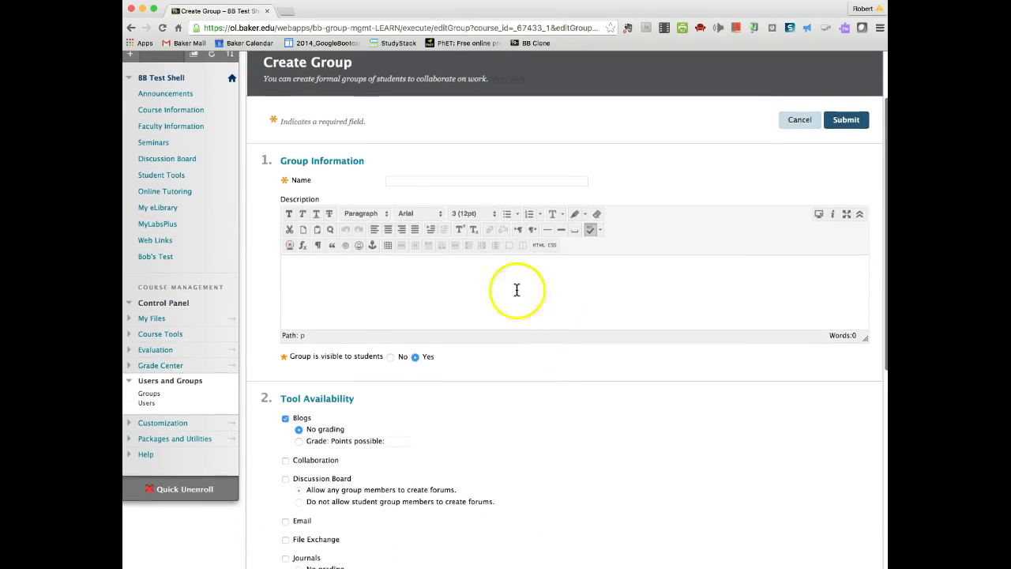
{"action": "left_click", "coordinate": [396, 181]}
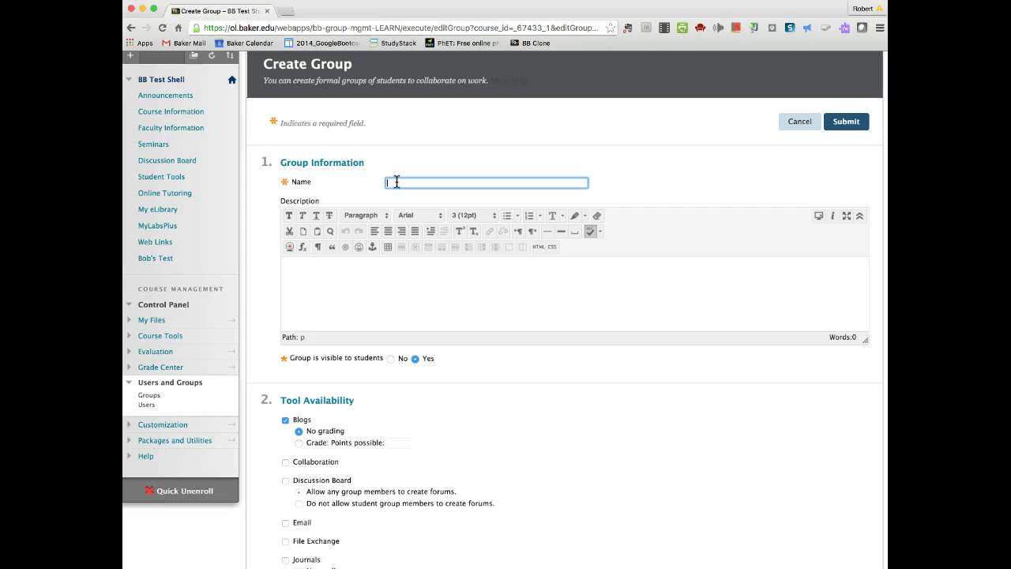
{"action": "type", "text": "Blog assignment"}
{"action": "left_click", "coordinate": [309, 274]}
{"action": "type", "text": "SSDFSFDFDSADFGSGF"}
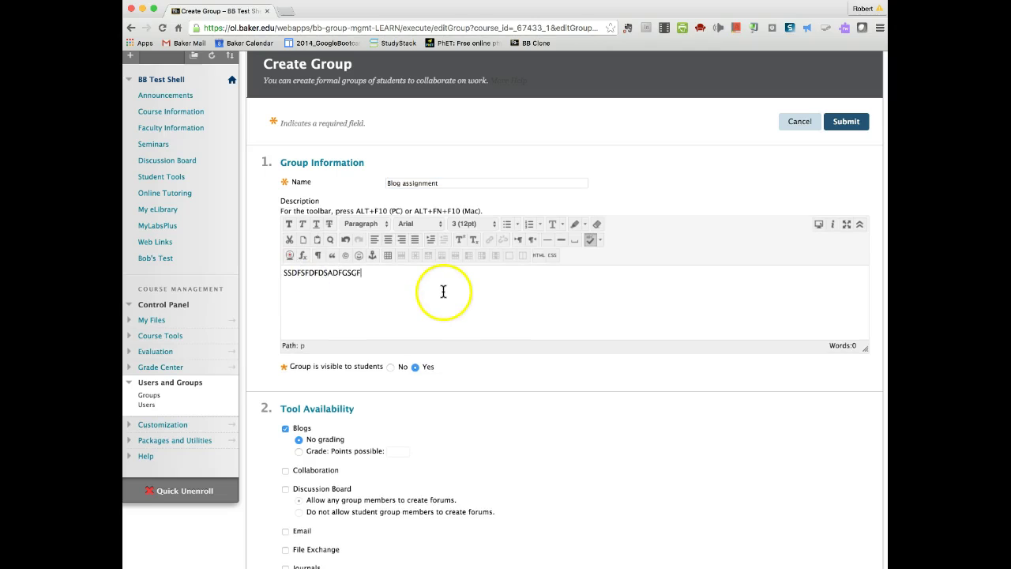
{"action": "type", "text": "DGFADDSGFSFGDGFDFGS"}
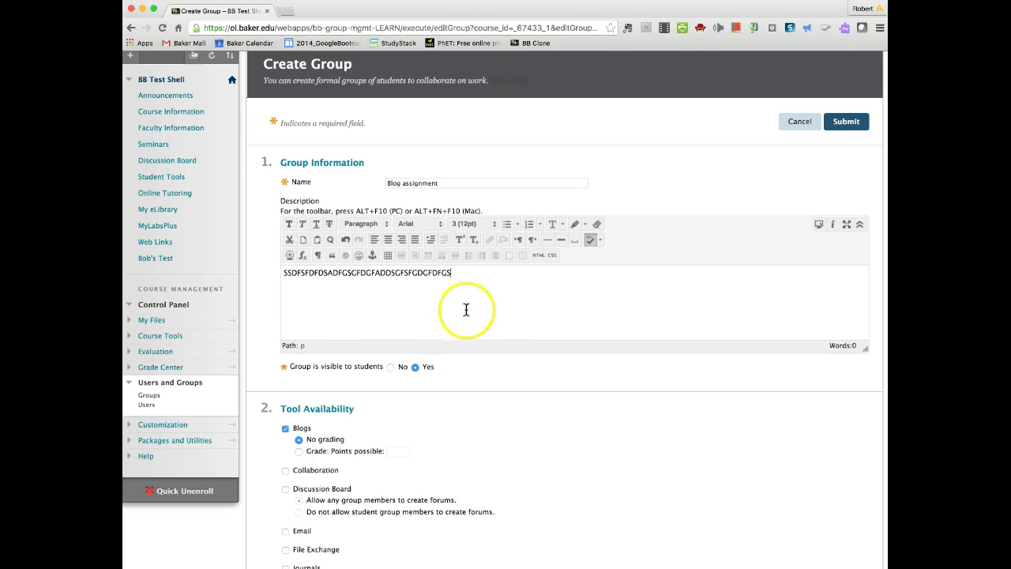
{"action": "left_click", "coordinate": [390, 367]}
{"action": "left_click", "coordinate": [415, 368]}
Try graded blogs, check the needs-grading entry choices and rubric option, and return blogs to No grading
{"action": "scroll", "coordinate": [435, 430], "scroll_direction": "down", "scroll_amount": 2}
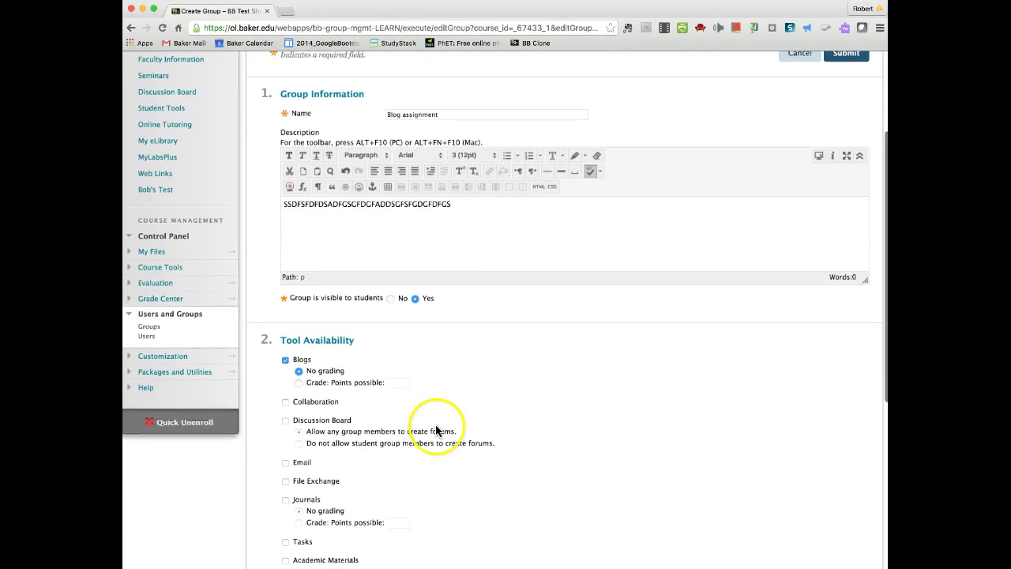
{"action": "left_click", "coordinate": [299, 381]}
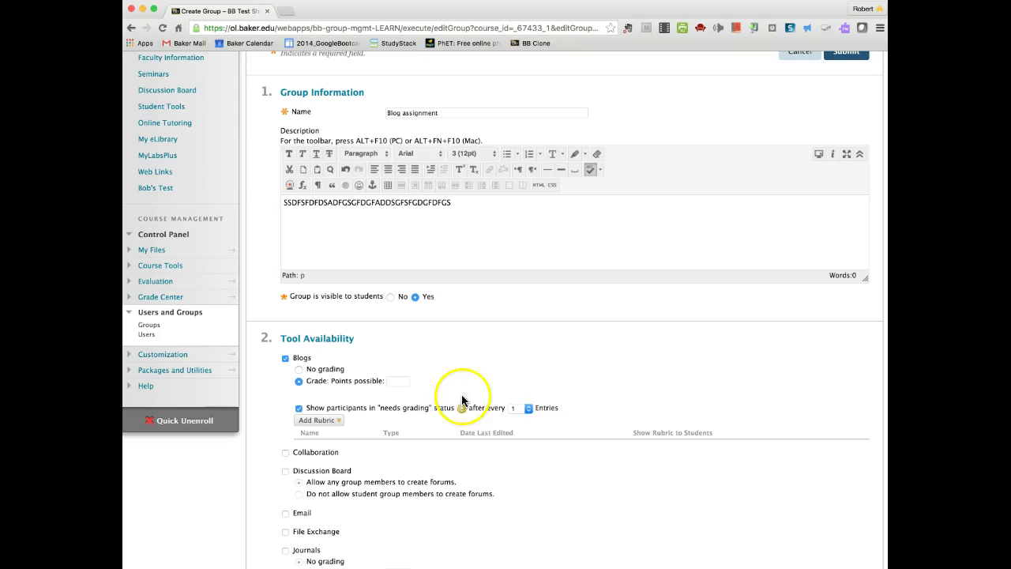
{"action": "left_click", "coordinate": [527, 409]}
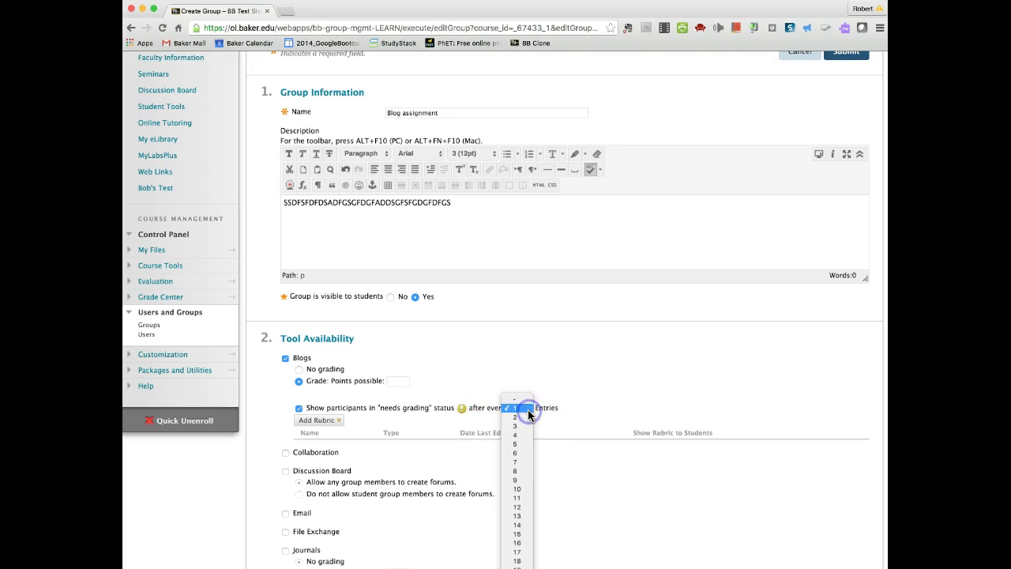
{"action": "left_click", "coordinate": [527, 409]}
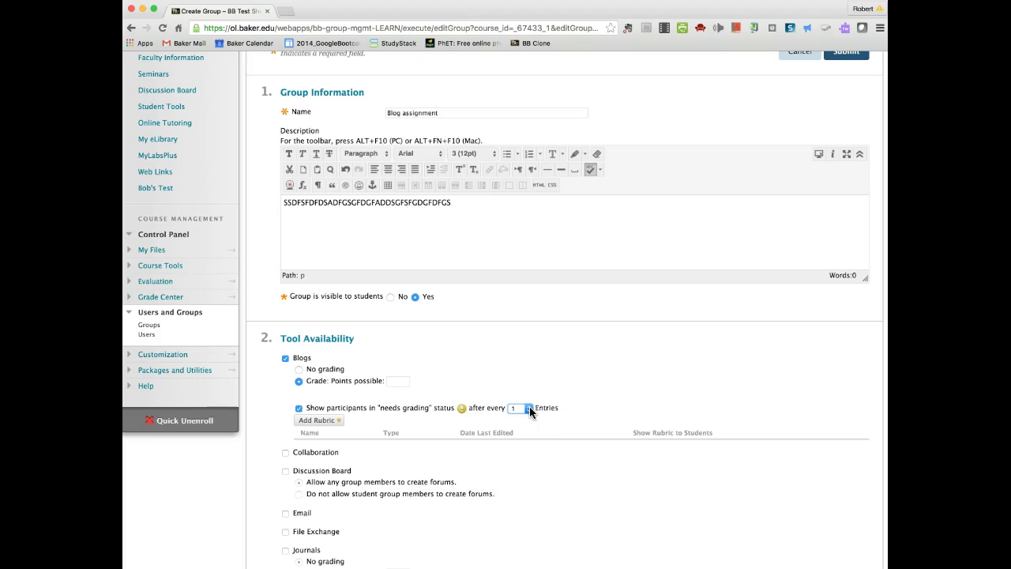
{"action": "left_click", "coordinate": [340, 421]}
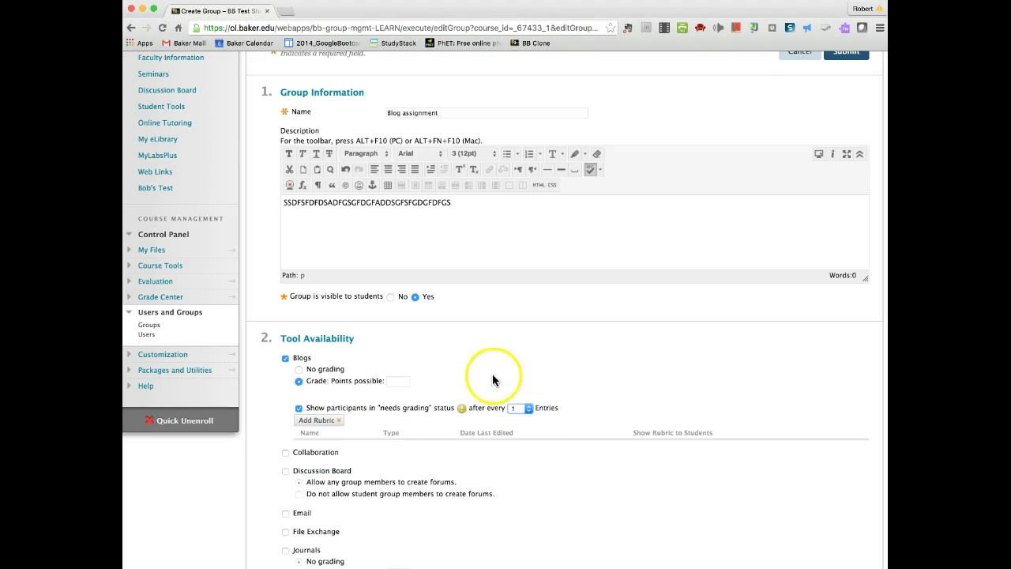
{"action": "left_click", "coordinate": [300, 370]}
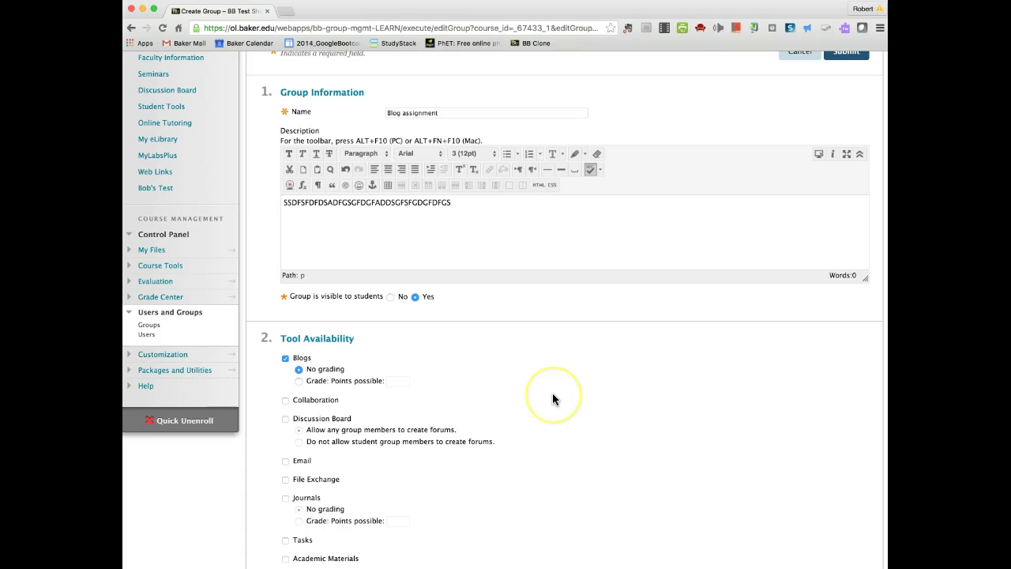
Review the group form from the group information through tool availability, personalization, group options and membership
{"action": "scroll", "coordinate": [550, 399], "scroll_direction": "down", "scroll_amount": 3}
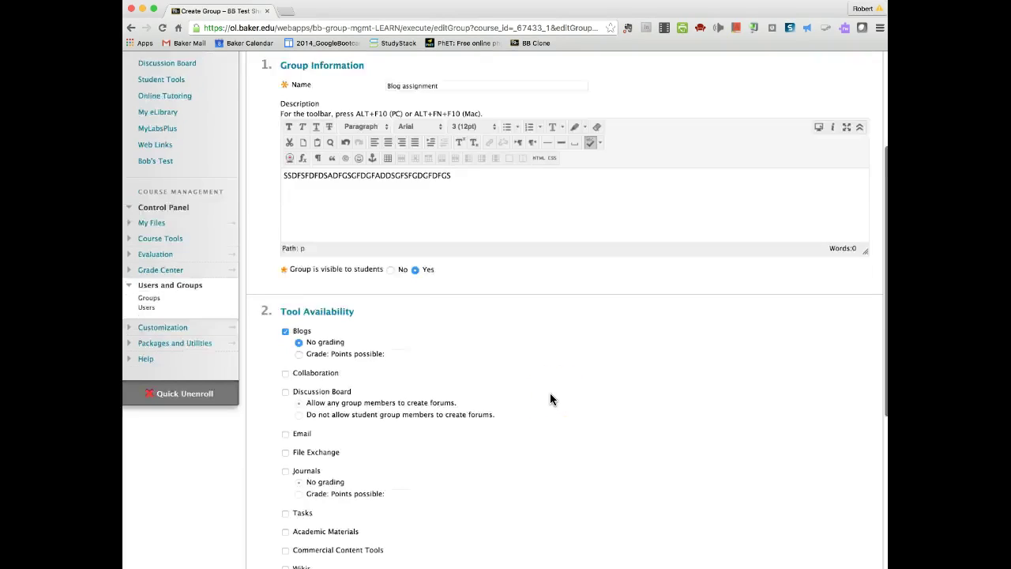
{"action": "scroll", "coordinate": [551, 399], "scroll_direction": "up", "scroll_amount": 5}
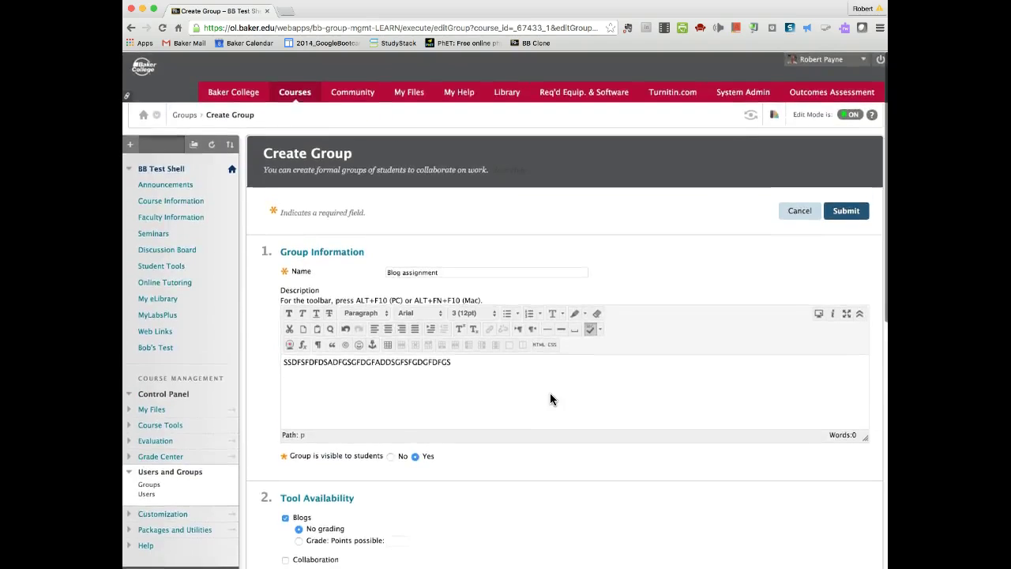
{"action": "scroll", "coordinate": [550, 399], "scroll_direction": "down", "scroll_amount": 8}
{"action": "scroll", "coordinate": [550, 399], "scroll_direction": "down", "scroll_amount": 3}
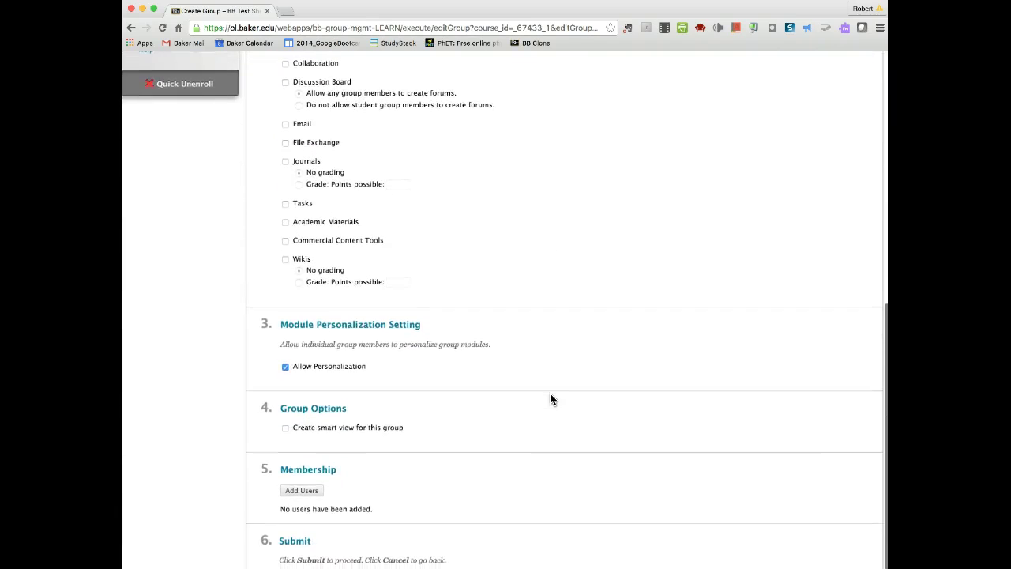
{"action": "scroll", "coordinate": [550, 399], "scroll_direction": "up", "scroll_amount": 3}
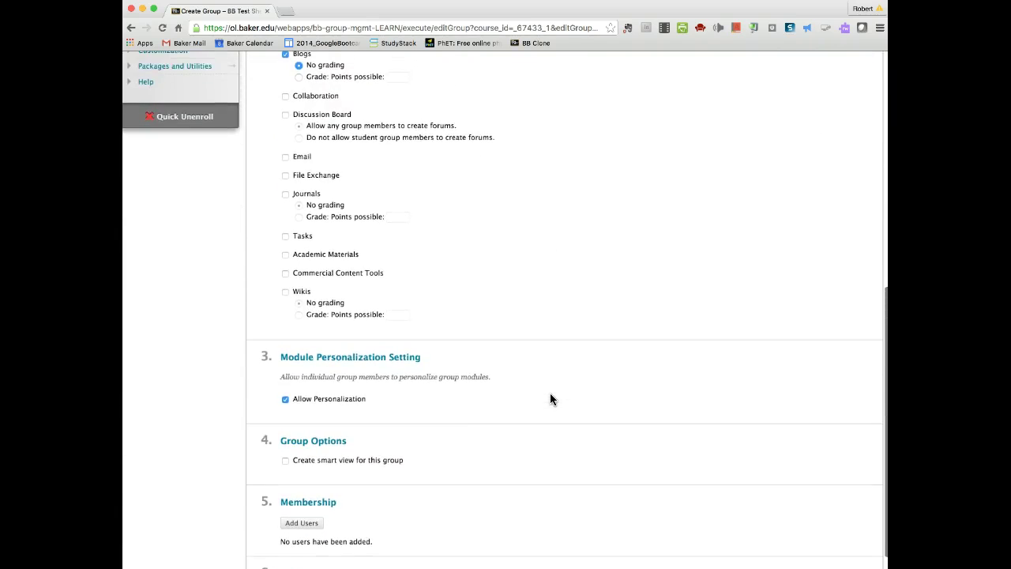
{"action": "scroll", "coordinate": [551, 398], "scroll_direction": "up", "scroll_amount": 10}
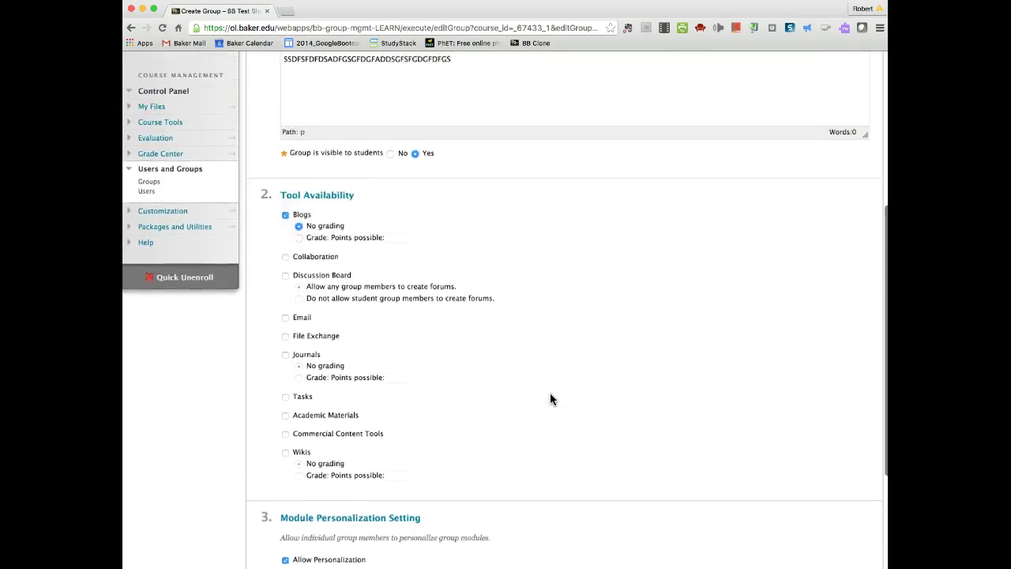
{"action": "scroll", "coordinate": [551, 399], "scroll_direction": "down", "scroll_amount": 10}
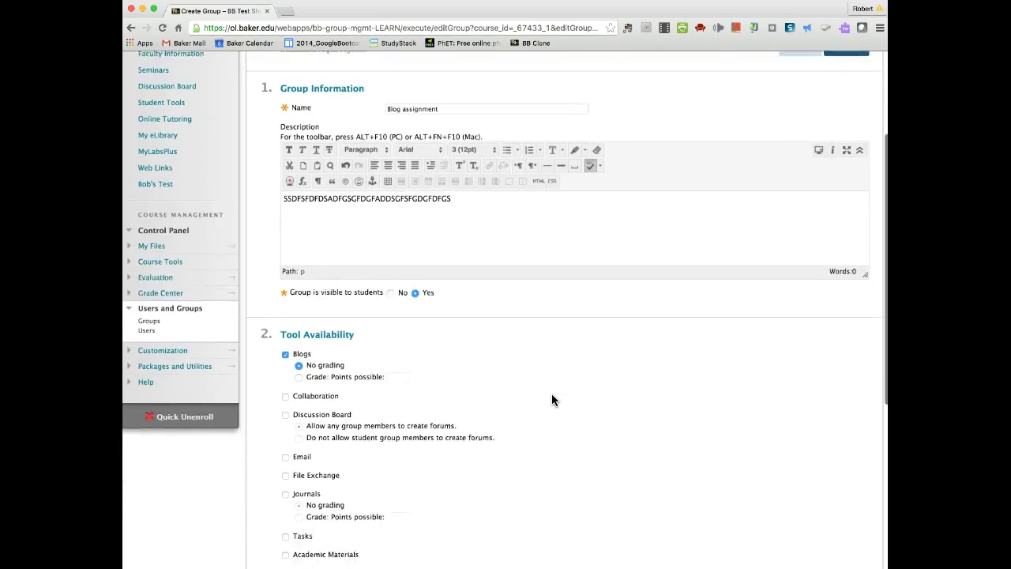
{"action": "scroll", "coordinate": [551, 399], "scroll_direction": "down", "scroll_amount": 2}
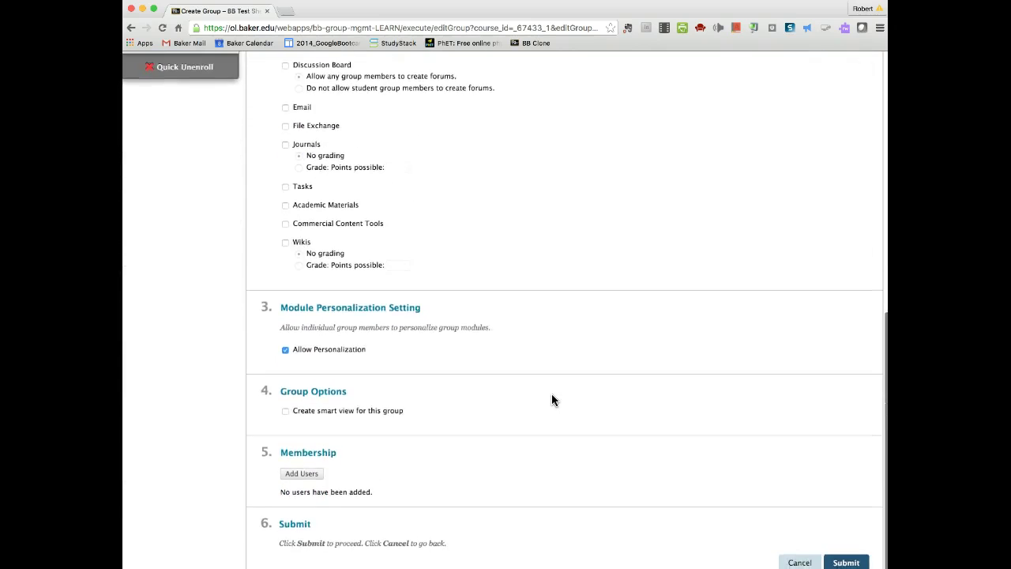
{"action": "left_click", "coordinate": [434, 416]}
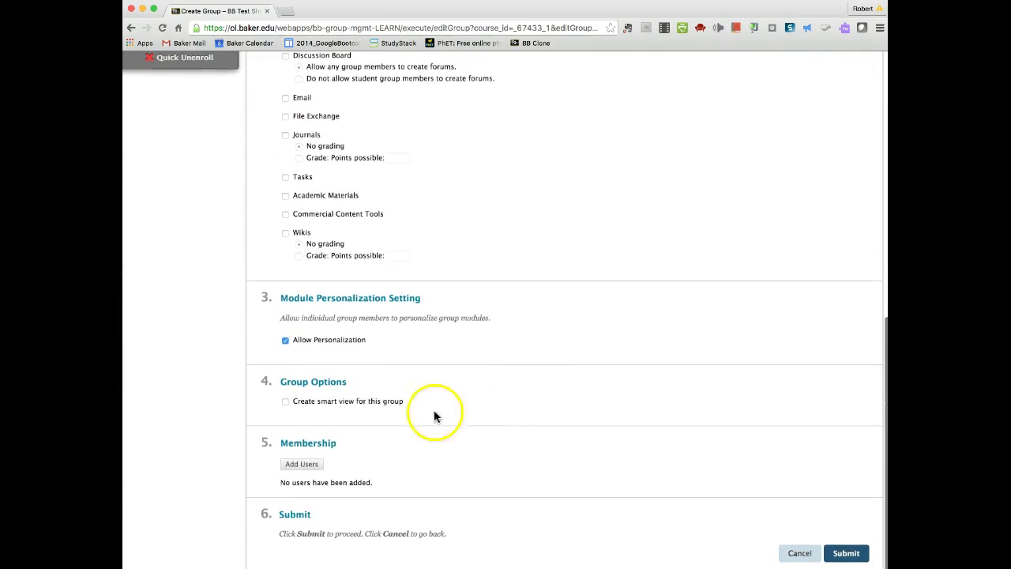
Add the first two students in the course user list to the group's membership
{"action": "left_click", "coordinate": [297, 466]}
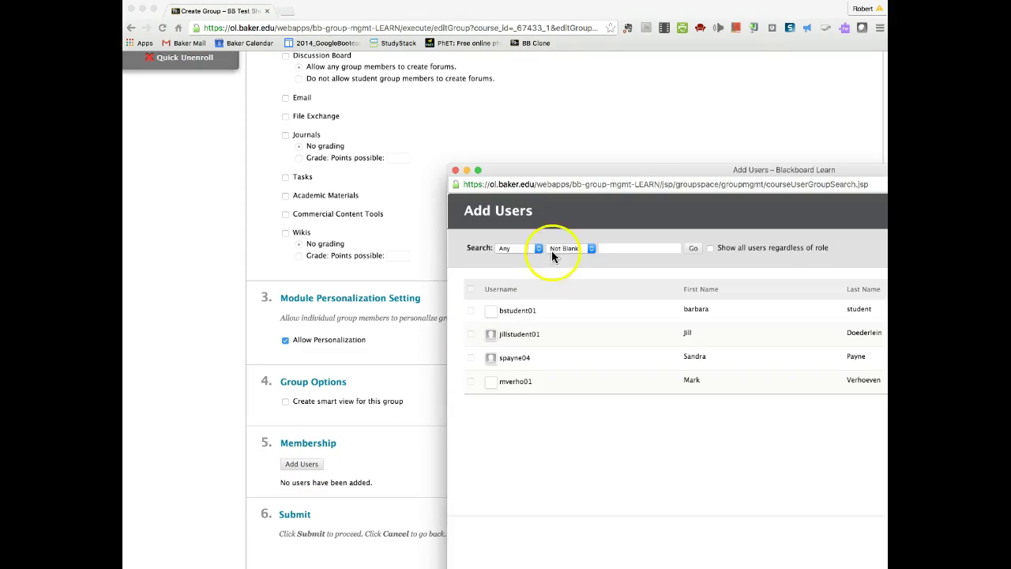
{"action": "left_click_drag", "start_coordinate": [622, 172], "coordinate": [478, 150]}
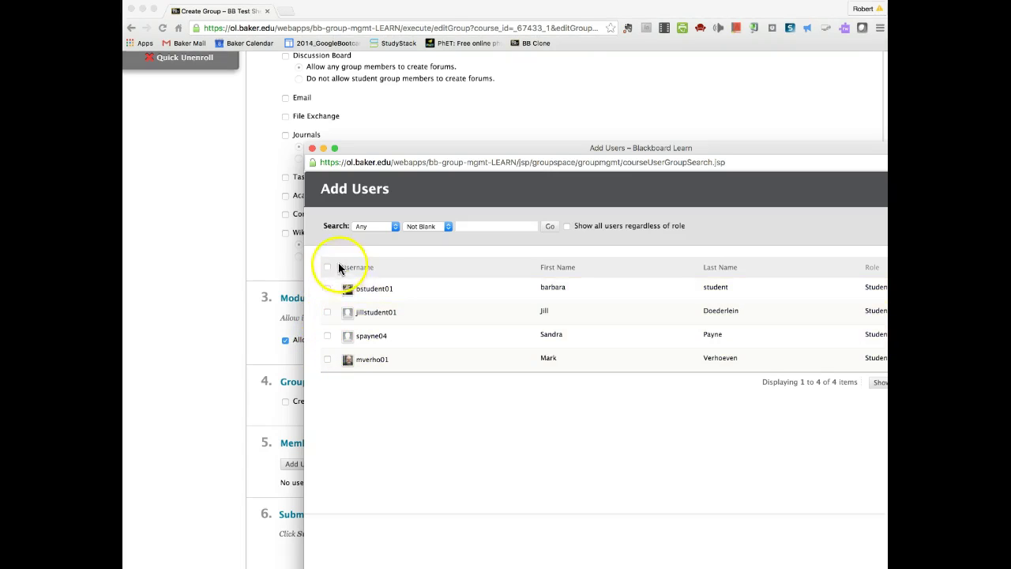
{"action": "left_click_drag", "start_coordinate": [467, 152], "coordinate": [337, 79]}
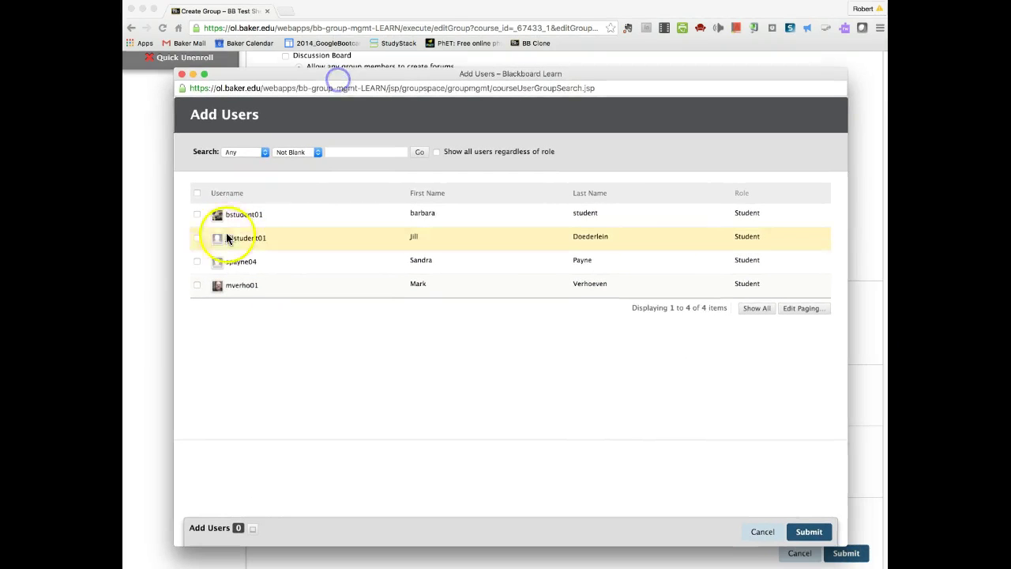
{"action": "left_click", "coordinate": [196, 213]}
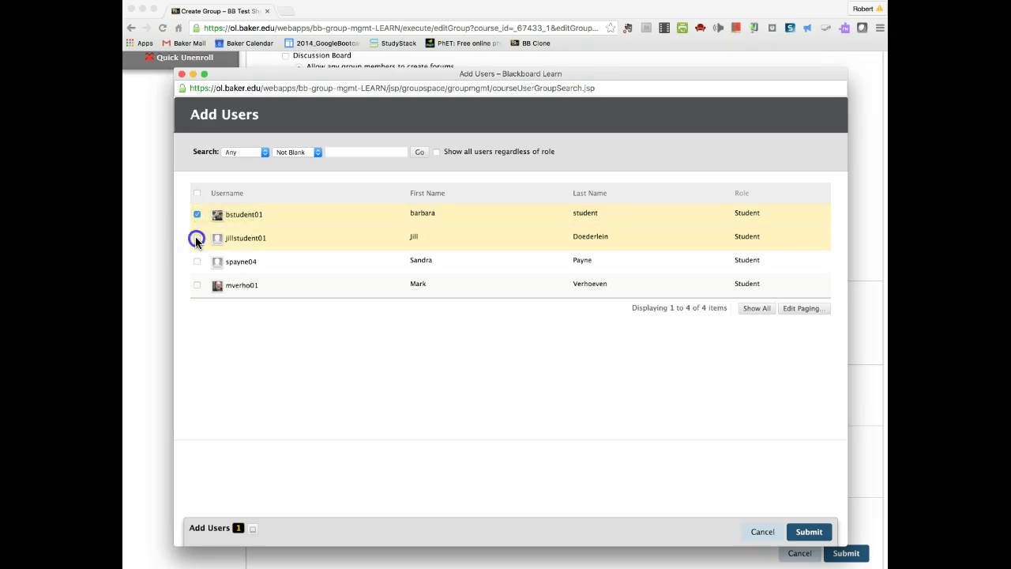
{"action": "left_click", "coordinate": [196, 238]}
{"action": "left_click", "coordinate": [813, 533]}
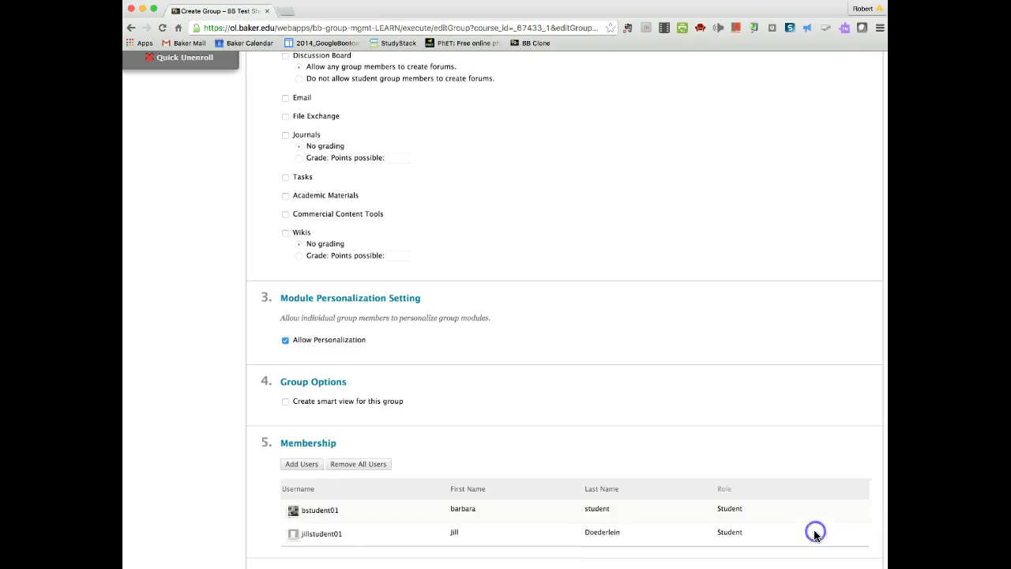
Submit the group form with the two added members to create the Blog assignment group
{"action": "scroll", "coordinate": [612, 463], "scroll_direction": "down", "scroll_amount": 2}
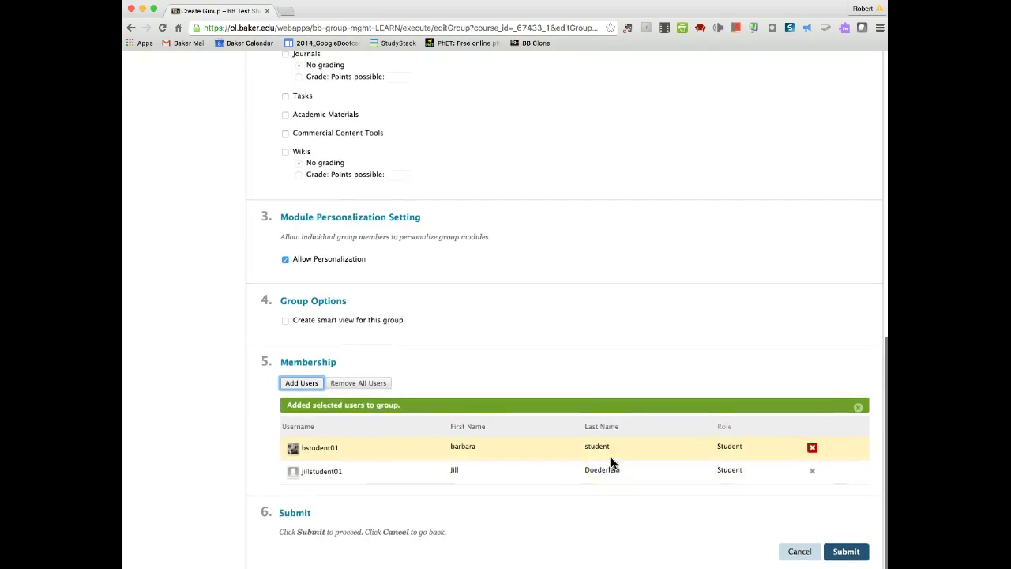
{"action": "left_click", "coordinate": [847, 554]}
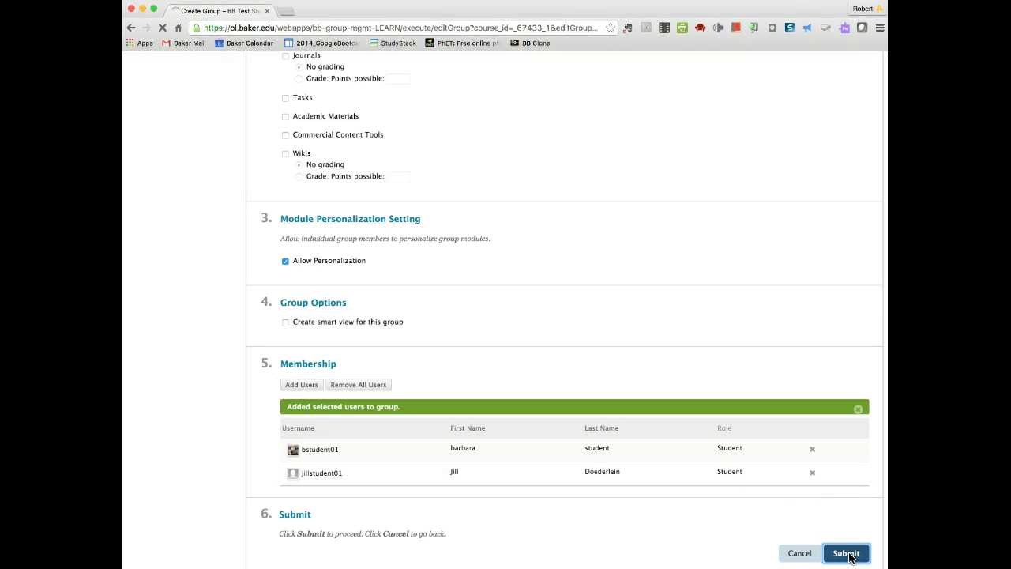
{"action": "left_click", "coordinate": [847, 553]}
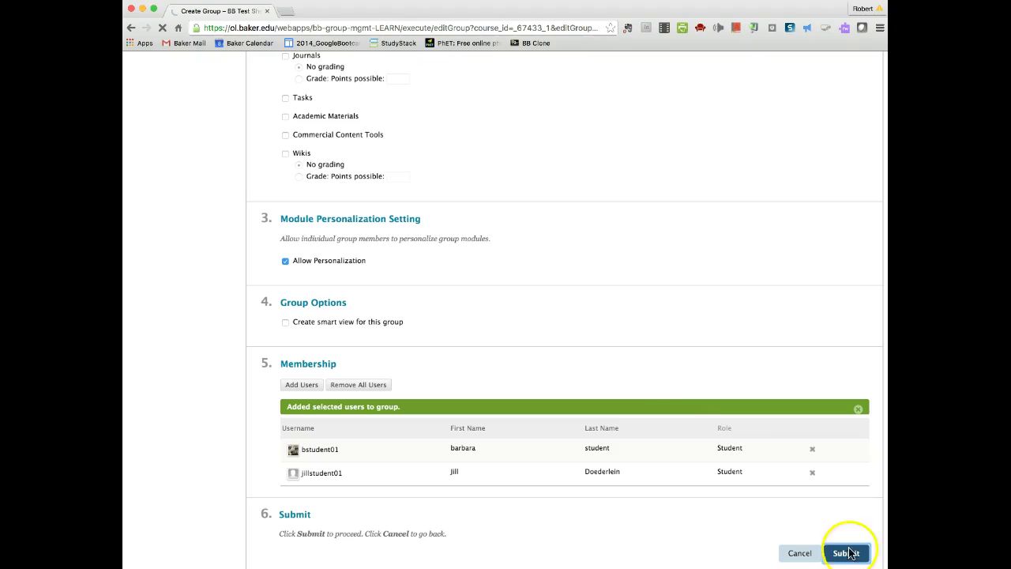
{"action": "left_click", "coordinate": [660, 374]}
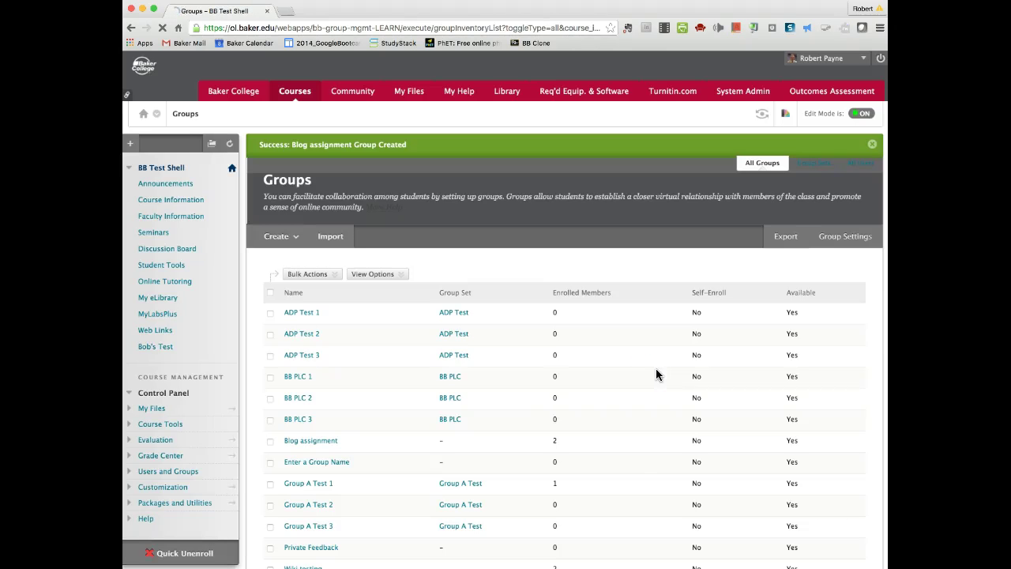
Look through the course's groups list and locate the Blog assignment group
{"action": "scroll", "coordinate": [594, 425], "scroll_direction": "down", "scroll_amount": 5}
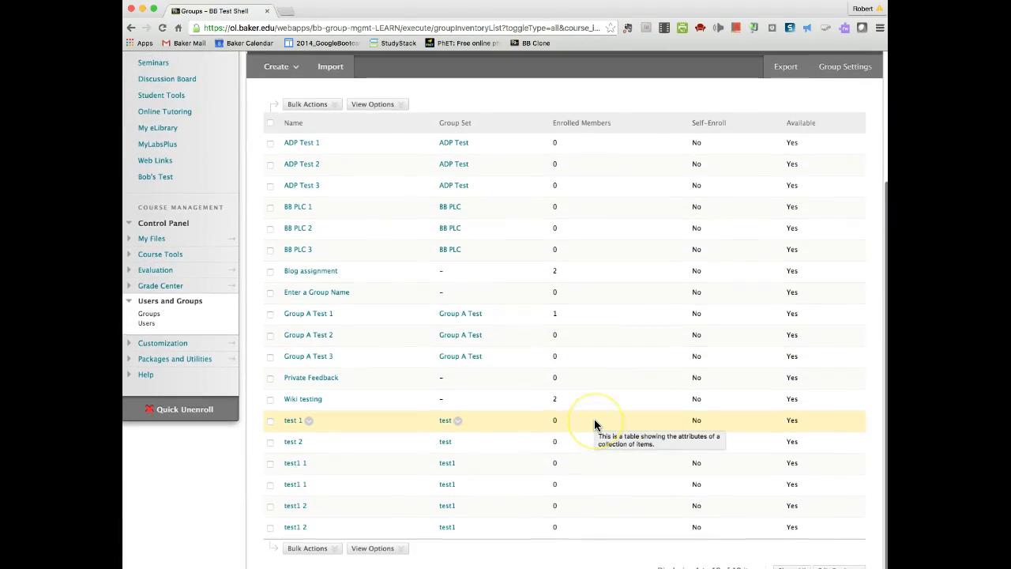
{"action": "scroll", "coordinate": [594, 425], "scroll_direction": "up", "scroll_amount": 1}
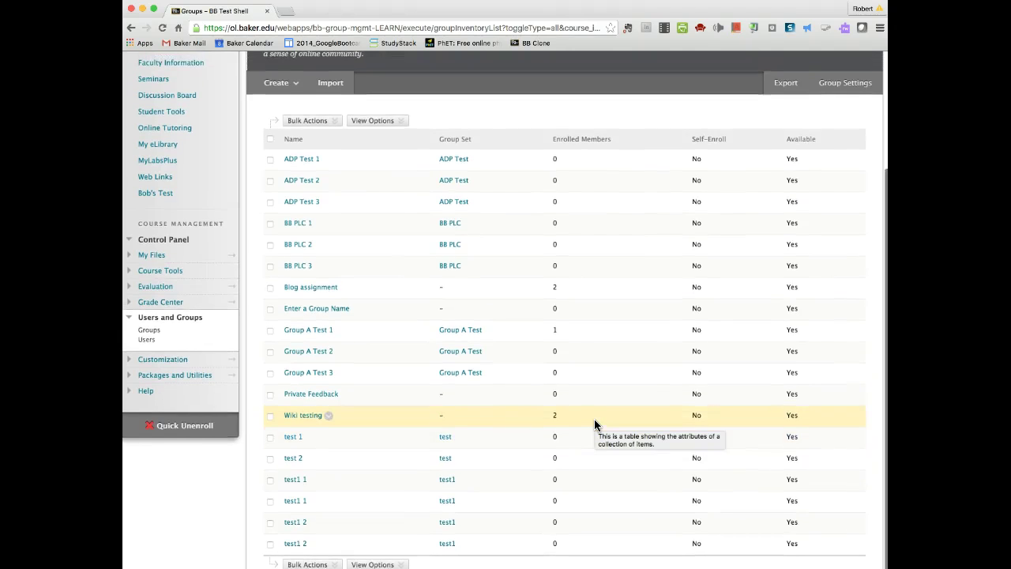
{"action": "scroll", "coordinate": [595, 424], "scroll_direction": "down", "scroll_amount": 1}
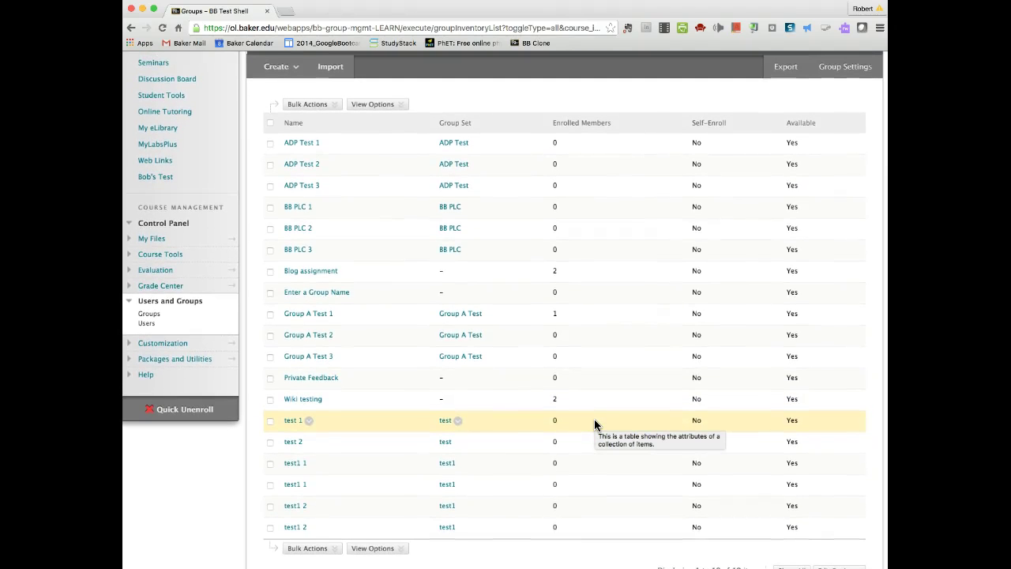
{"action": "scroll", "coordinate": [595, 425], "scroll_direction": "up", "scroll_amount": 2}
{"action": "scroll", "coordinate": [594, 425], "scroll_direction": "up", "scroll_amount": 1}
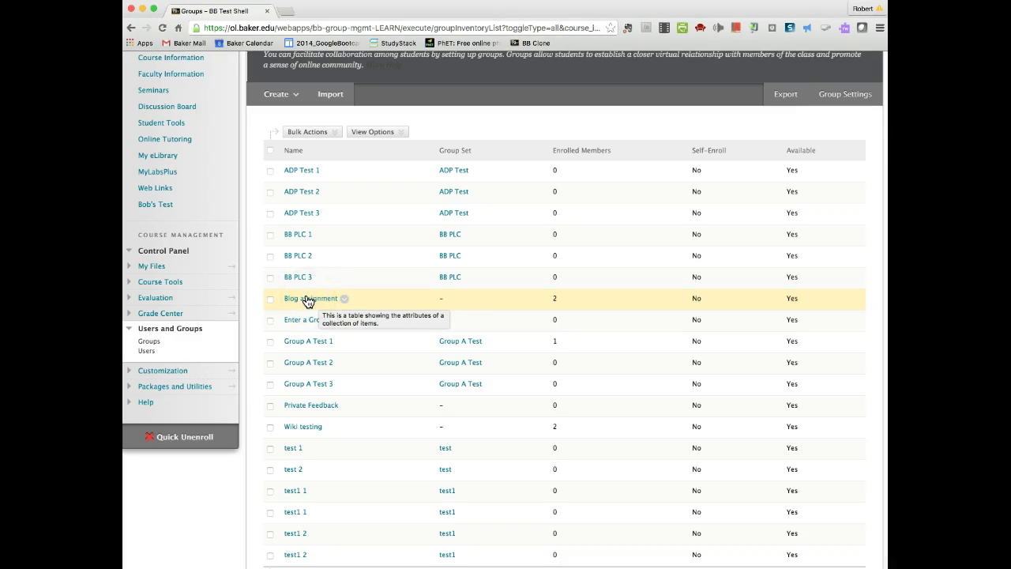
{"action": "scroll", "coordinate": [308, 301], "scroll_direction": "up", "scroll_amount": 5}
{"action": "left_click", "coordinate": [371, 331]}
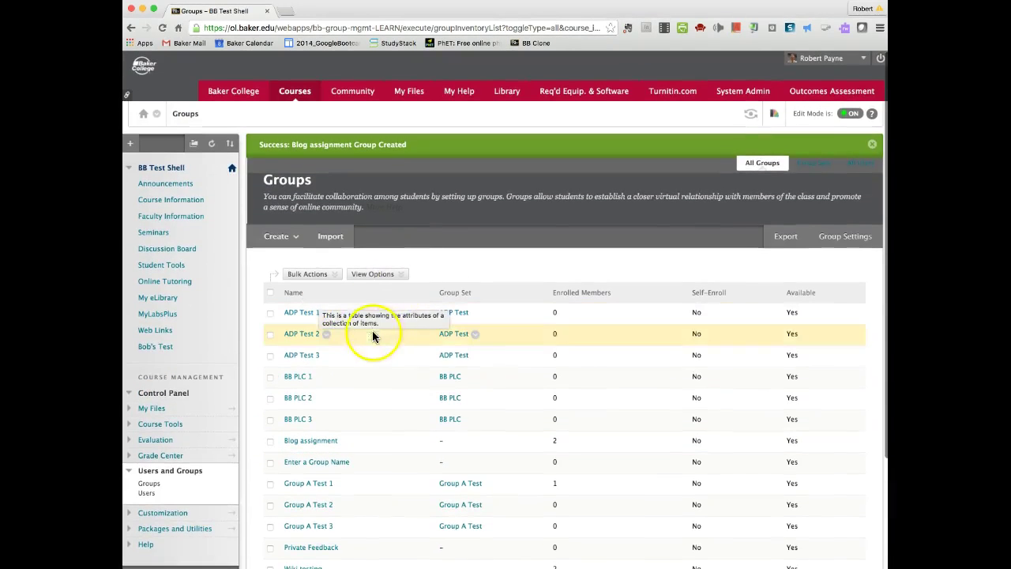
Open the course's Blogs tool and start creating a new blog
{"action": "left_click", "coordinate": [131, 474]}
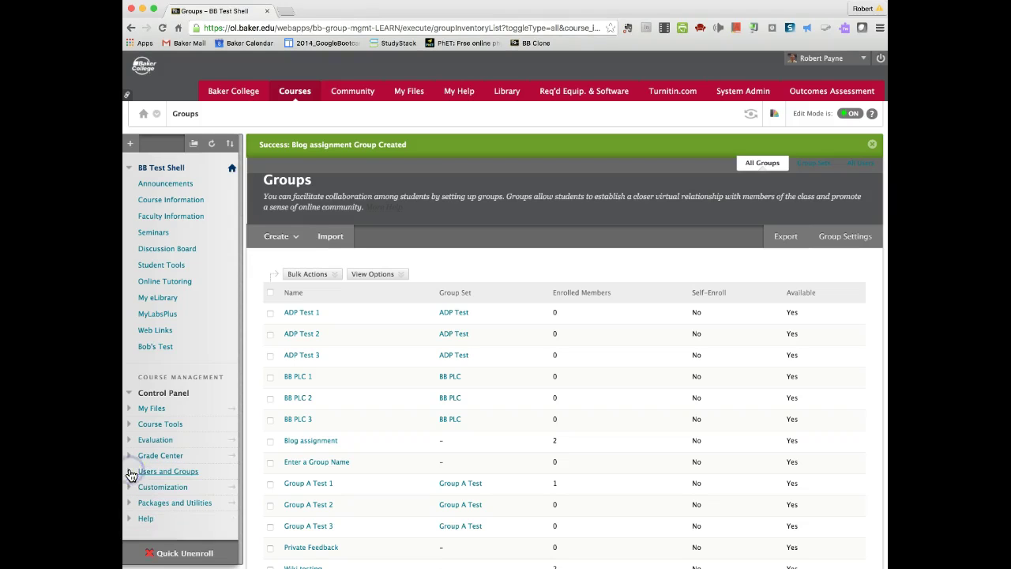
{"action": "left_click", "coordinate": [131, 427]}
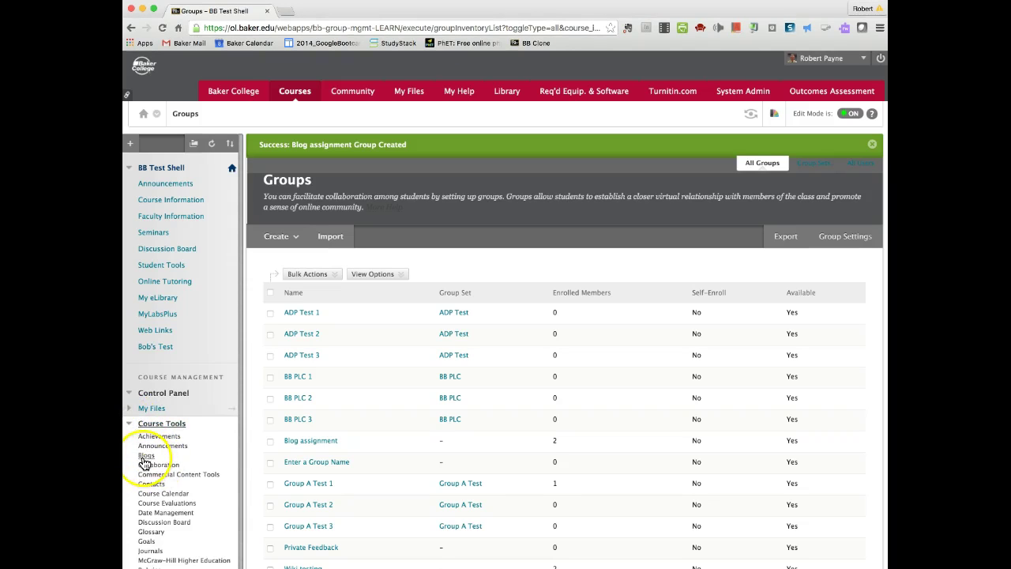
{"action": "left_click", "coordinate": [144, 457]}
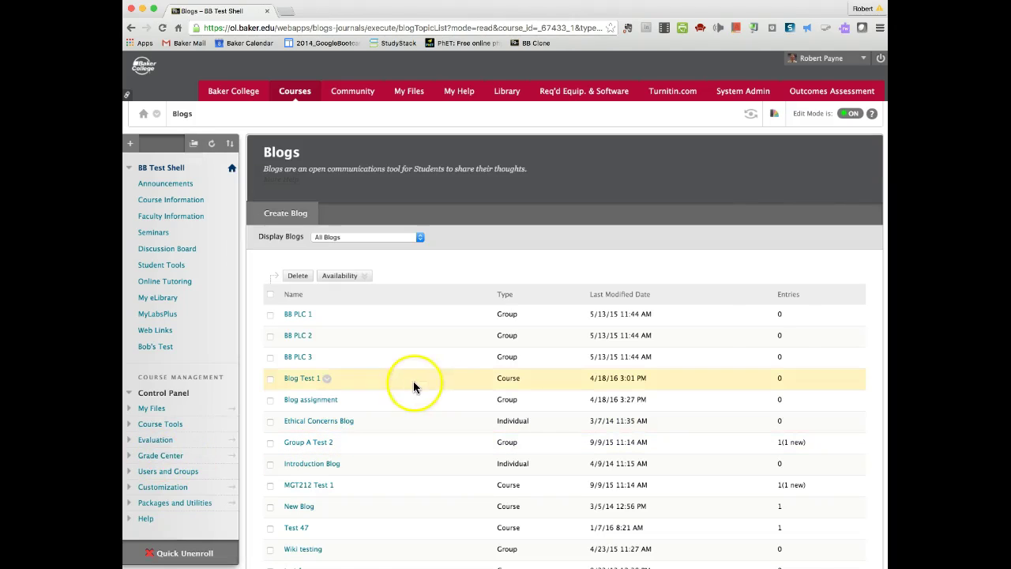
{"action": "left_click", "coordinate": [279, 216]}
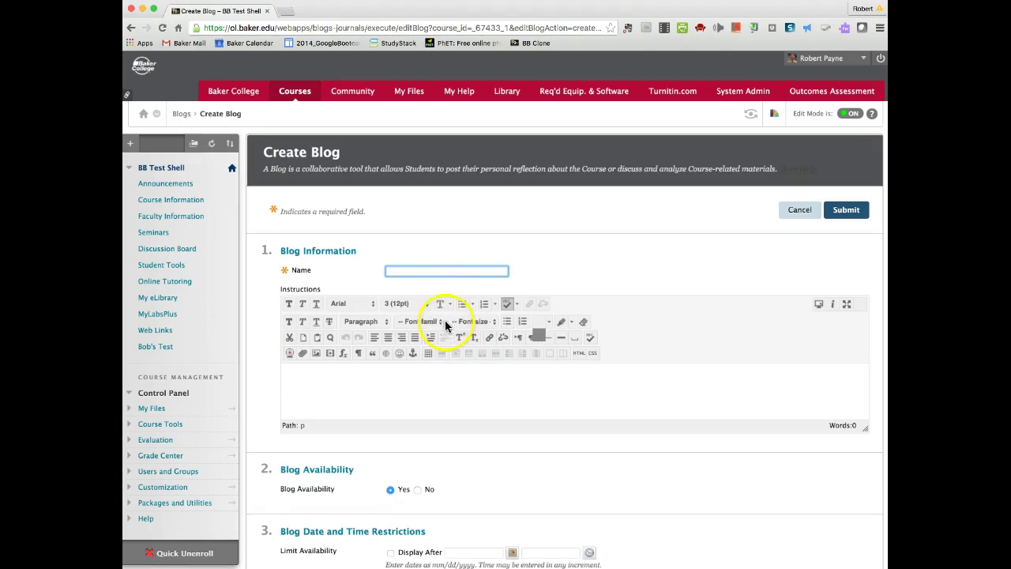
Name the blog "BLOG CREATE TOOL" and enter the instructions "sadfdhfsjghfdfhgfkfjdhgjjkfhghfjkgfdsghkjfghjkj"
{"action": "left_click", "coordinate": [395, 269]}
{"action": "type", "text": "B"}
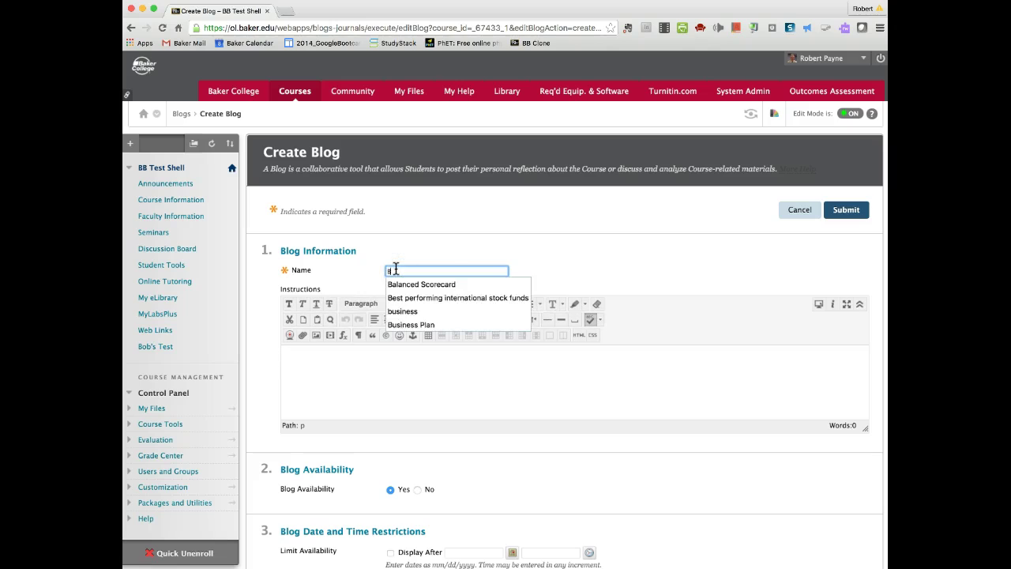
{"action": "type", "text": "l"}
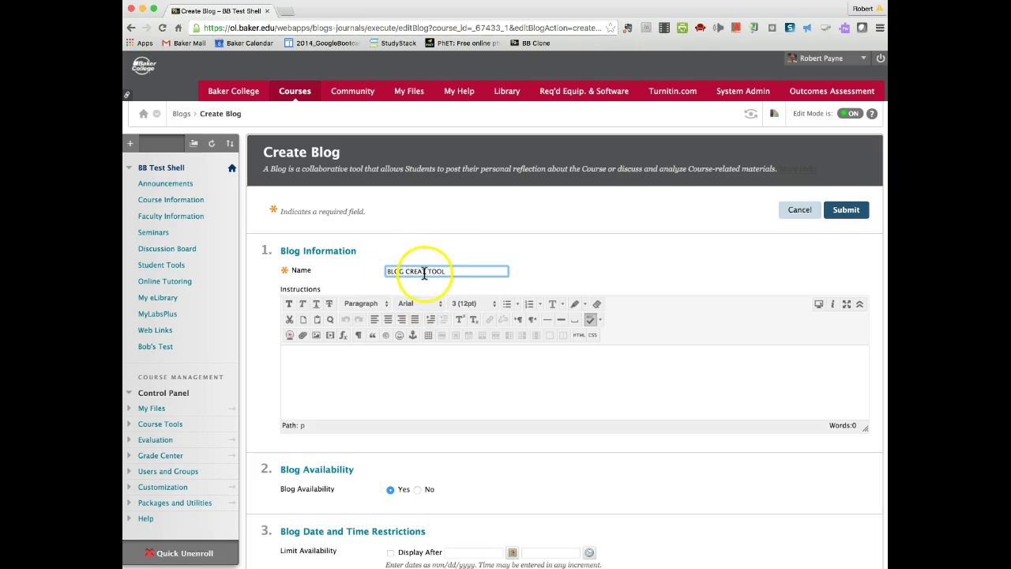
{"action": "left_click", "coordinate": [426, 271]}
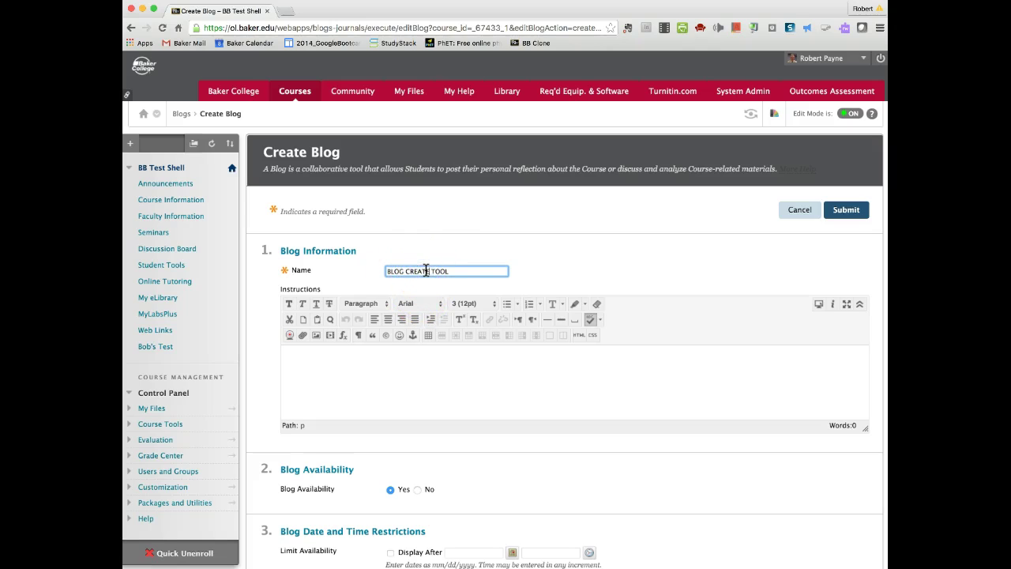
{"action": "left_click", "coordinate": [355, 376]}
{"action": "type", "text": "sadfdhfsjghfdfhgfkfjdhgjjkfhghfjkgfds"}
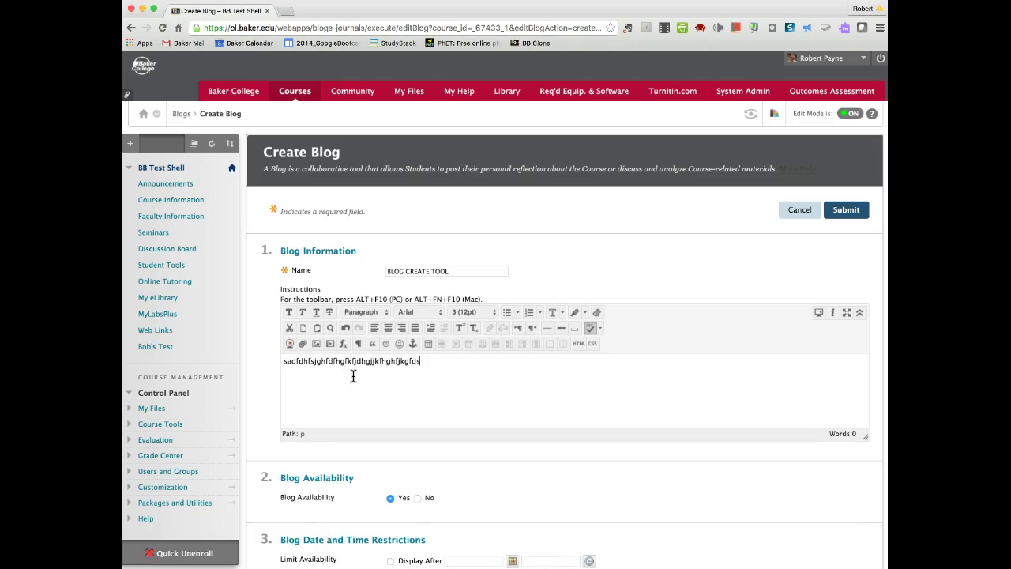
{"action": "type", "text": "ghkjfghjkj"}
Set the blog type to Course and disallow anonymous entries and comments
{"action": "scroll", "coordinate": [514, 423], "scroll_direction": "down", "scroll_amount": 2}
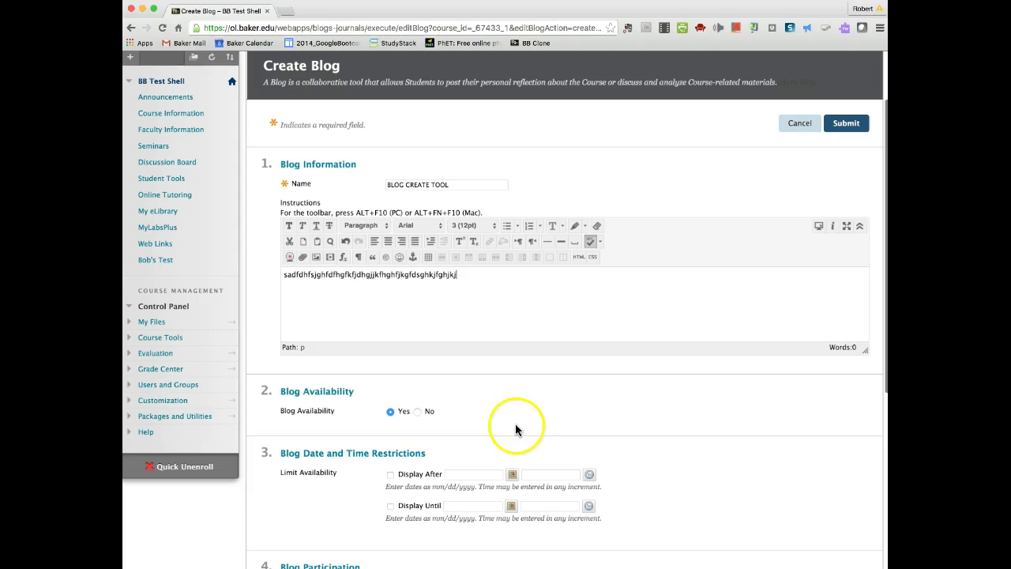
{"action": "scroll", "coordinate": [497, 417], "scroll_direction": "down", "scroll_amount": 2}
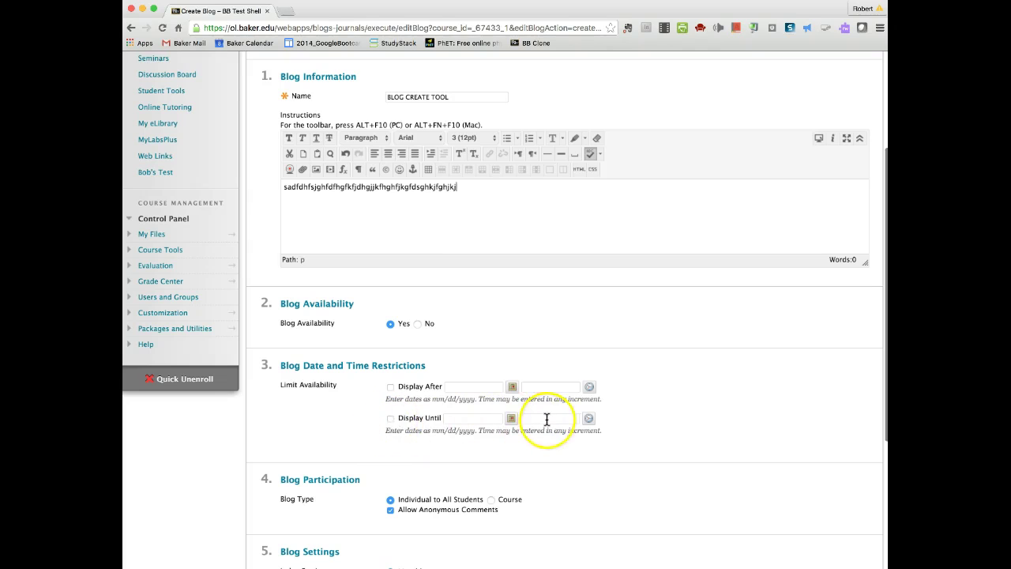
{"action": "scroll", "coordinate": [546, 419], "scroll_direction": "down", "scroll_amount": 1}
{"action": "scroll", "coordinate": [545, 419], "scroll_direction": "down", "scroll_amount": 3}
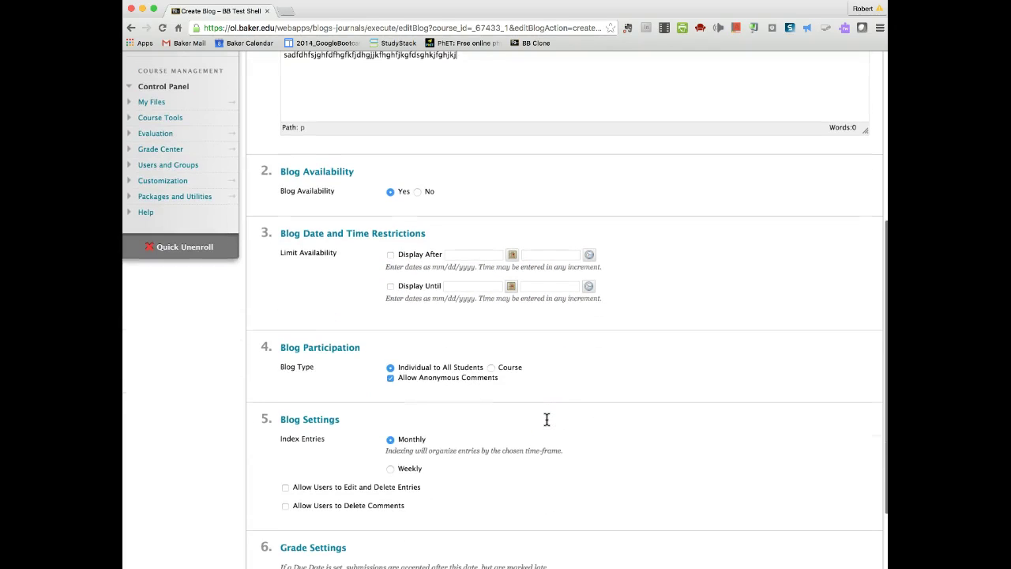
{"action": "left_click", "coordinate": [506, 408]}
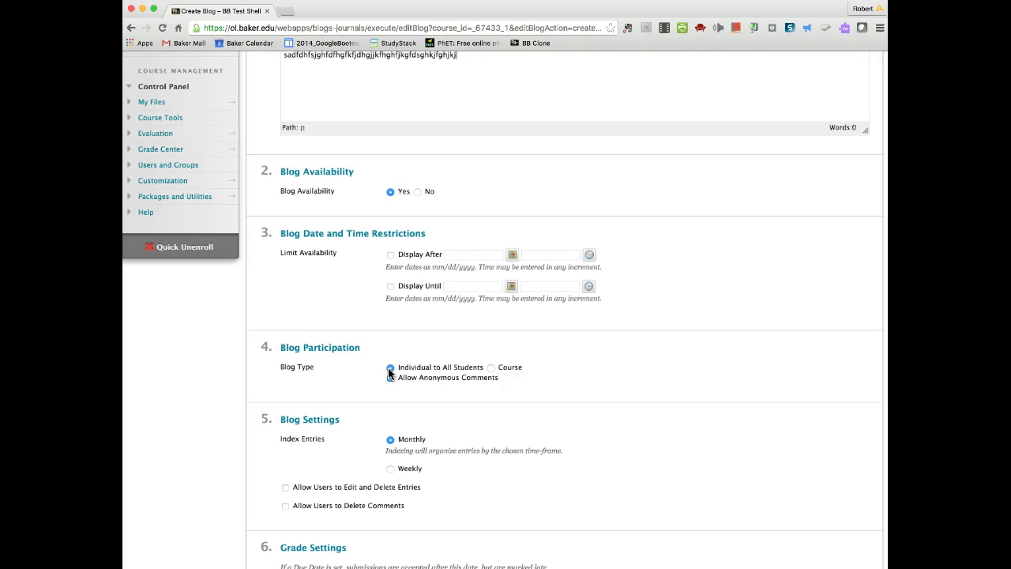
{"action": "left_click", "coordinate": [491, 367]}
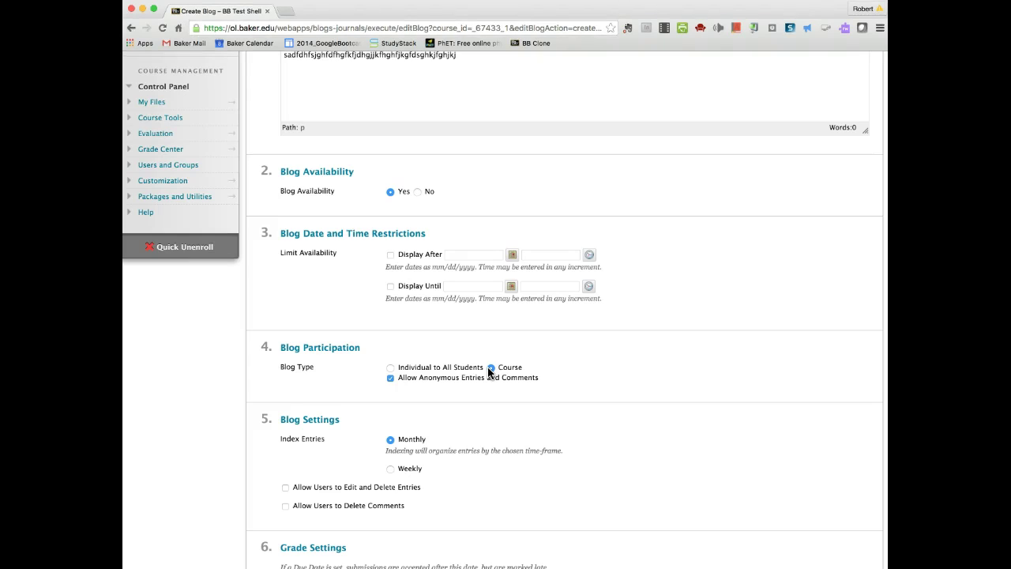
{"action": "left_click", "coordinate": [390, 377]}
{"action": "left_click", "coordinate": [390, 378]}
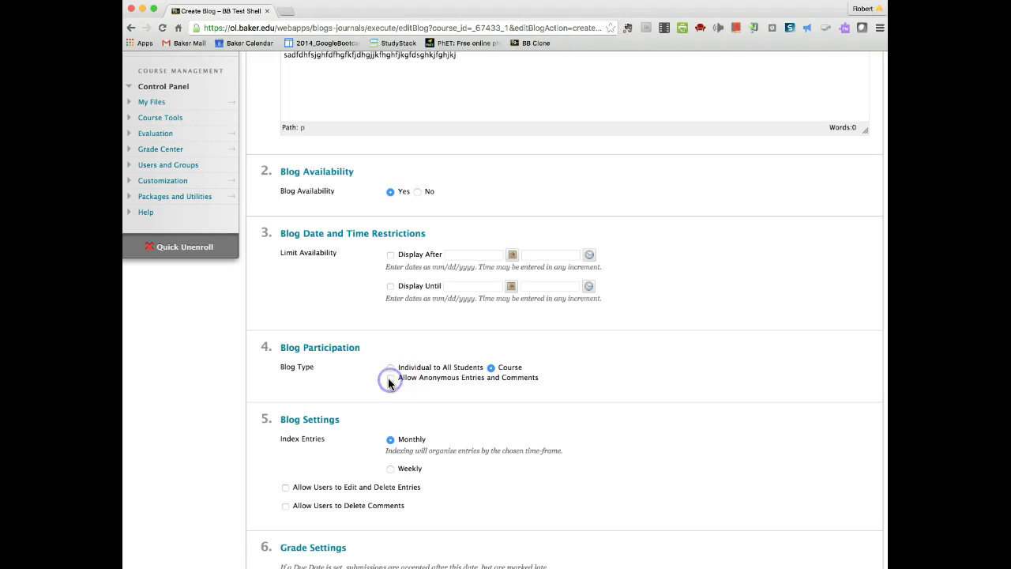
{"action": "left_click", "coordinate": [491, 391]}
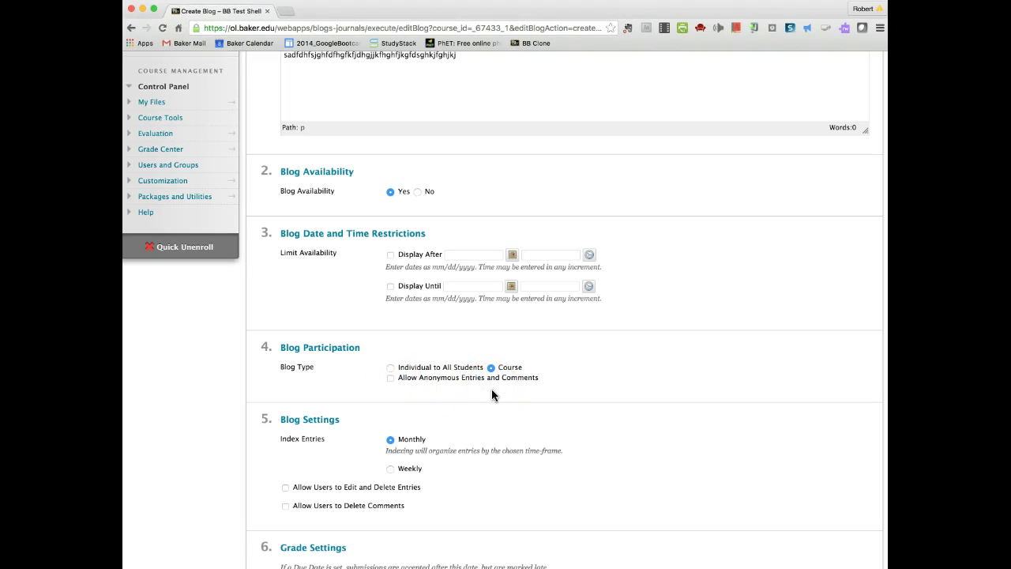
Index the blog's entries weekly and submit the new blog without grading
{"action": "scroll", "coordinate": [474, 434], "scroll_direction": "down", "scroll_amount": 1}
{"action": "left_click", "coordinate": [463, 470]}
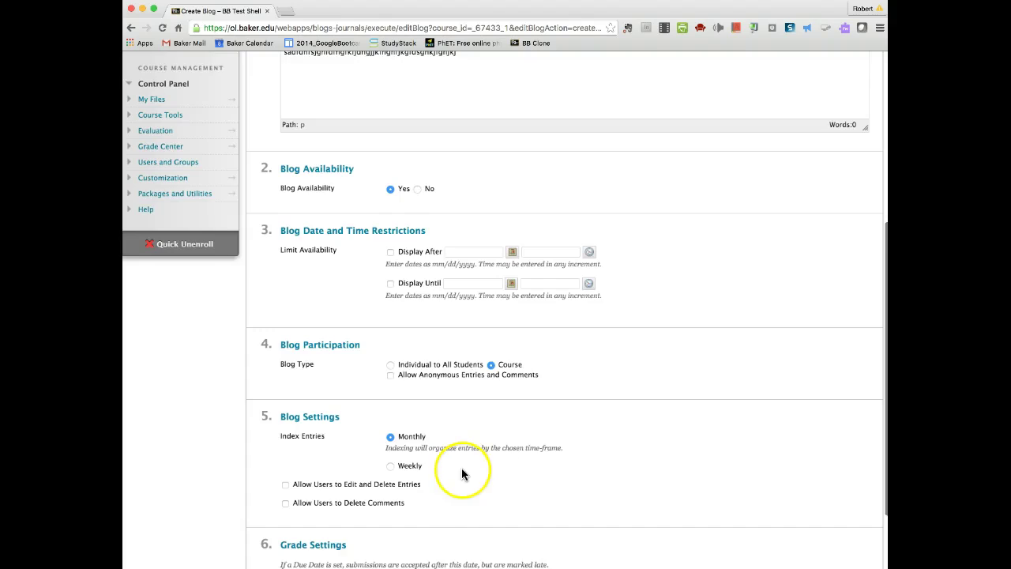
{"action": "scroll", "coordinate": [461, 472], "scroll_direction": "down", "scroll_amount": 2}
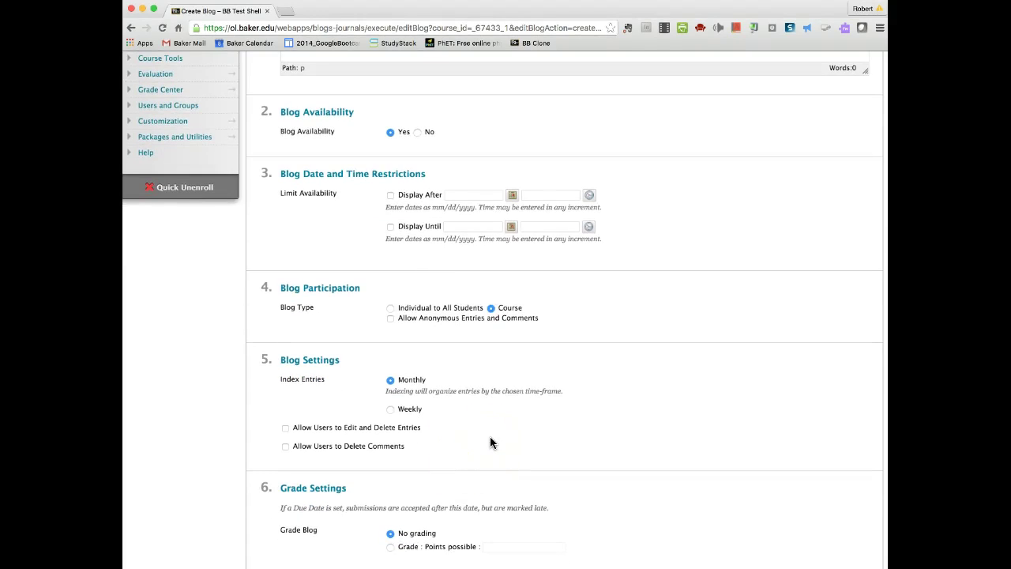
{"action": "scroll", "coordinate": [490, 441], "scroll_direction": "down", "scroll_amount": 1}
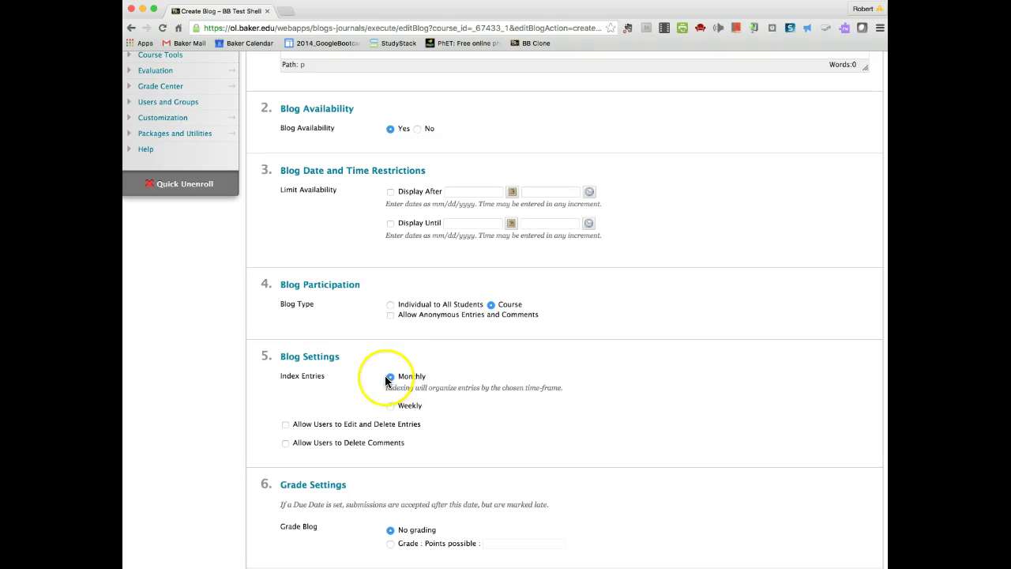
{"action": "left_click", "coordinate": [389, 406]}
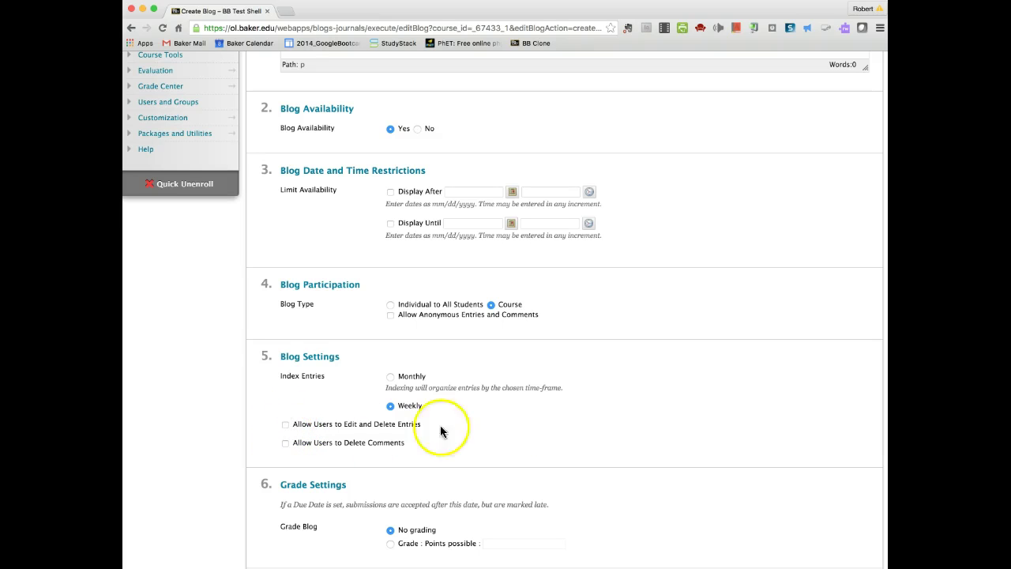
{"action": "scroll", "coordinate": [519, 430], "scroll_direction": "down", "scroll_amount": 2}
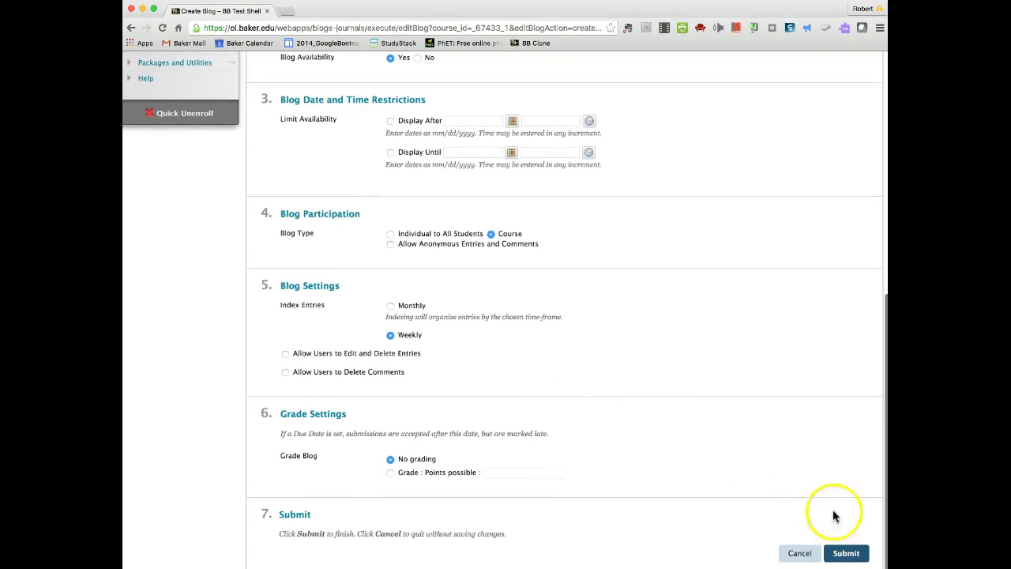
{"action": "left_click", "coordinate": [849, 556]}
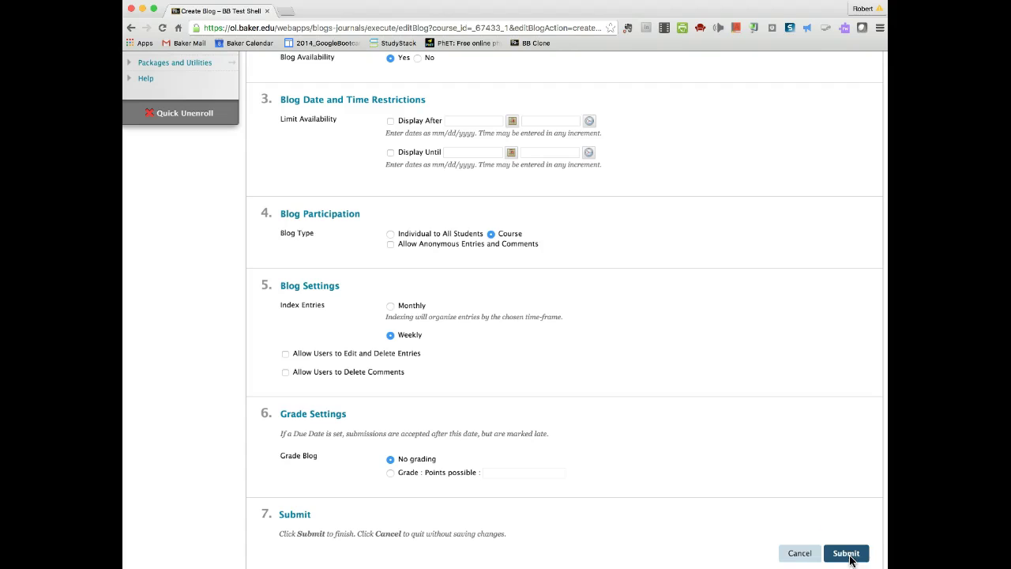
Submit the new blog and open BLOG CREATE TOOL from the course's list of blogs
{"action": "left_click", "coordinate": [848, 554]}
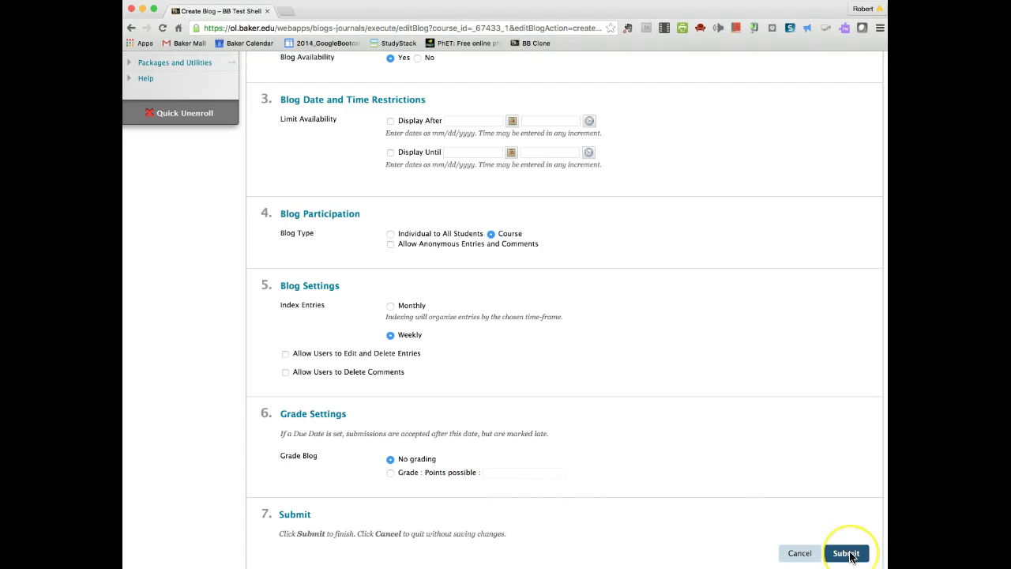
{"action": "left_click", "coordinate": [850, 556]}
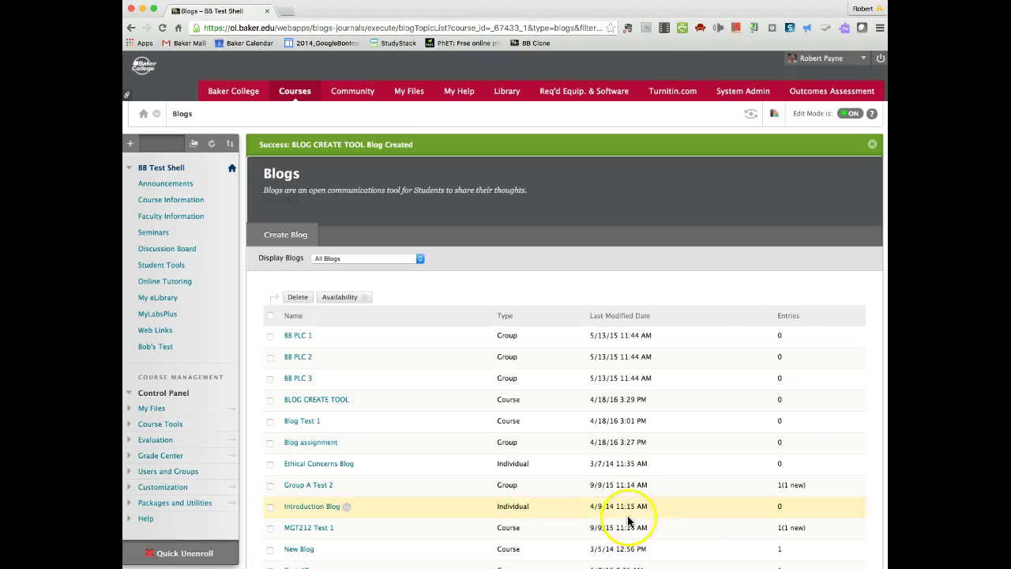
{"action": "left_click", "coordinate": [494, 504]}
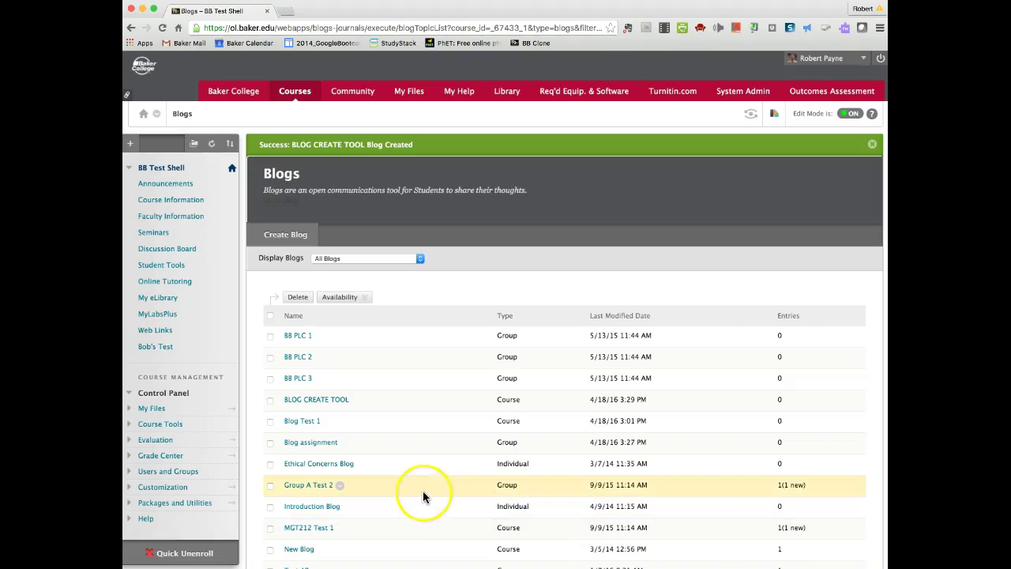
{"action": "scroll", "coordinate": [434, 501], "scroll_direction": "down", "scroll_amount": 1}
{"action": "scroll", "coordinate": [433, 501], "scroll_direction": "down", "scroll_amount": 1}
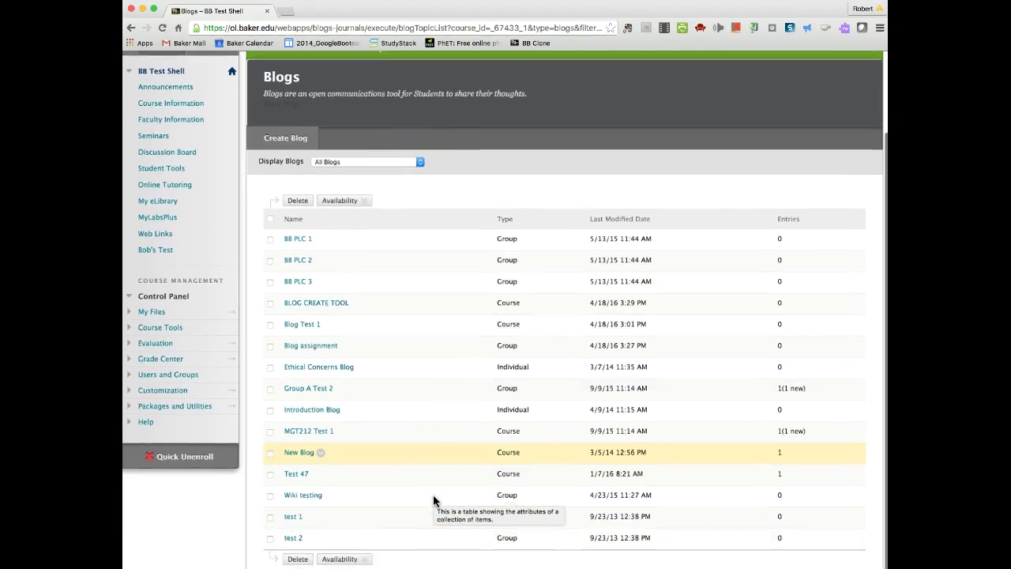
{"action": "scroll", "coordinate": [434, 501], "scroll_direction": "up", "scroll_amount": 1}
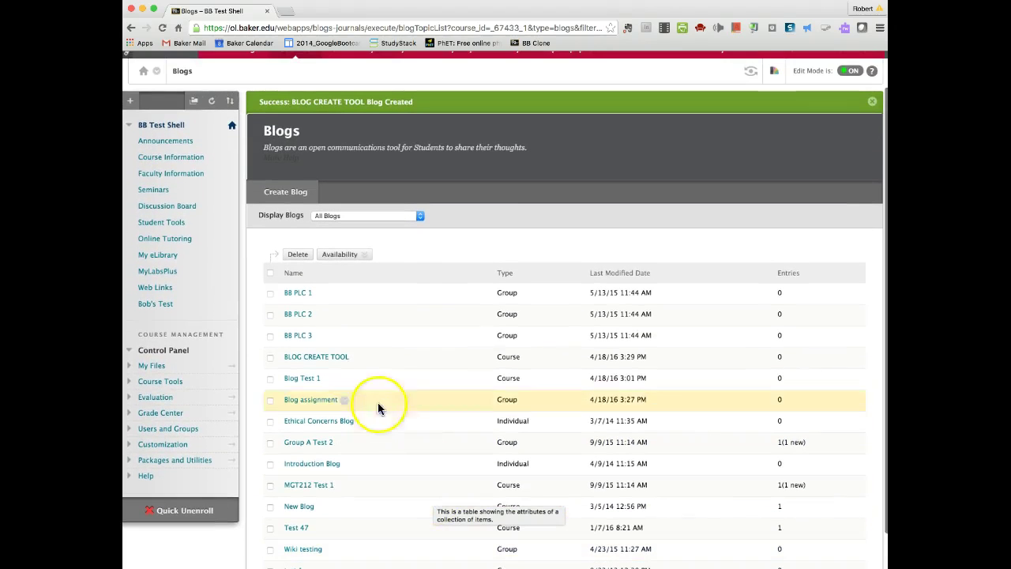
{"action": "left_click", "coordinate": [332, 359]}
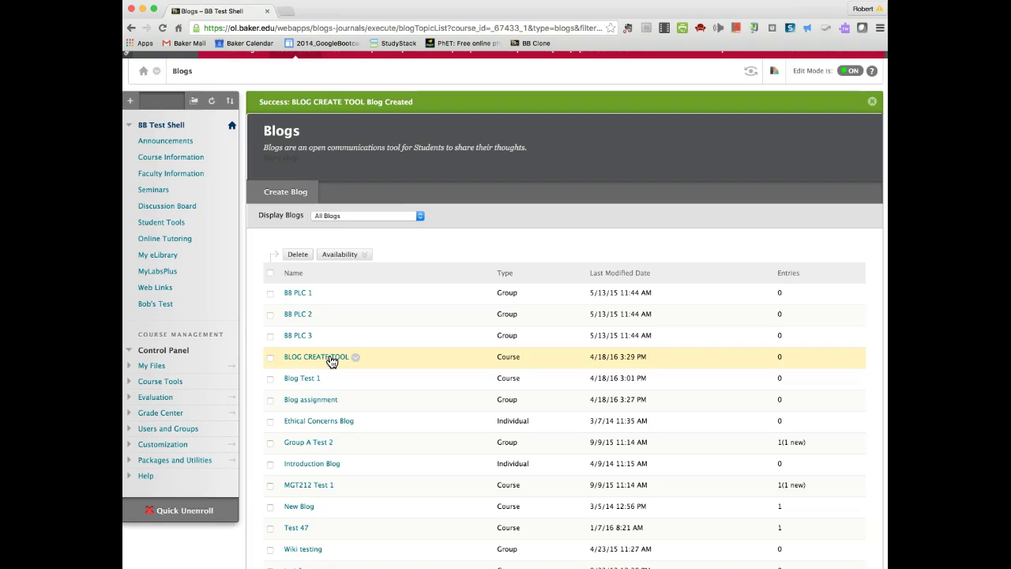
{"action": "left_click", "coordinate": [330, 361]}
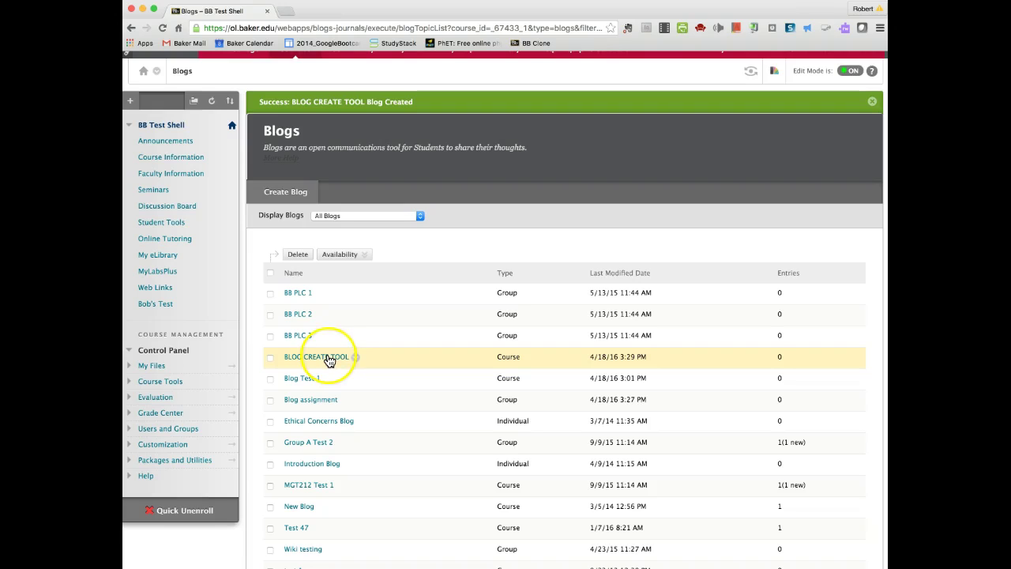
{"action": "left_click", "coordinate": [330, 360]}
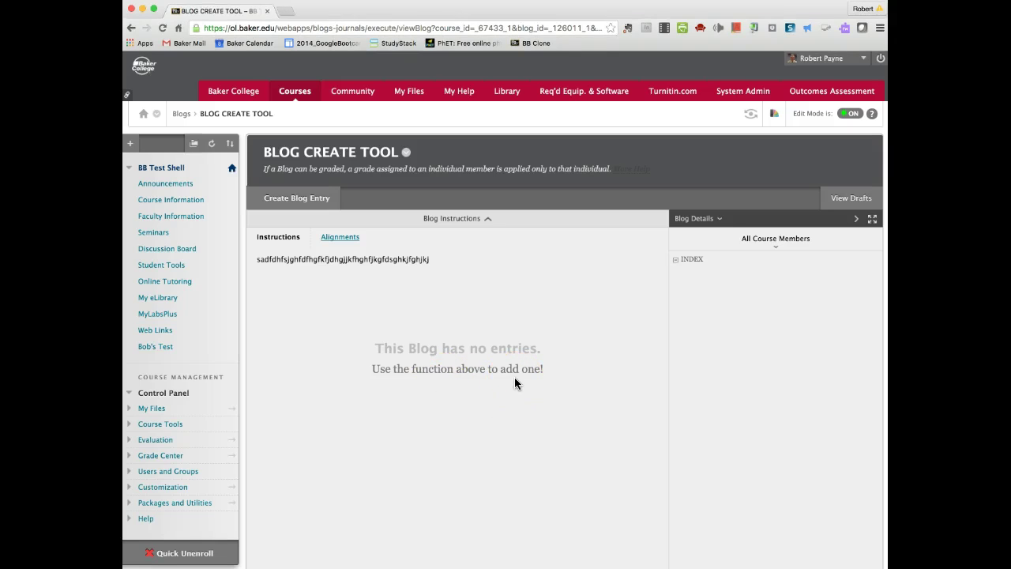
Start a new blog entry in BLOG CREATE TOOL and title it "Welcome to the Blog"
{"action": "left_click", "coordinate": [533, 370]}
{"action": "left_click", "coordinate": [485, 284]}
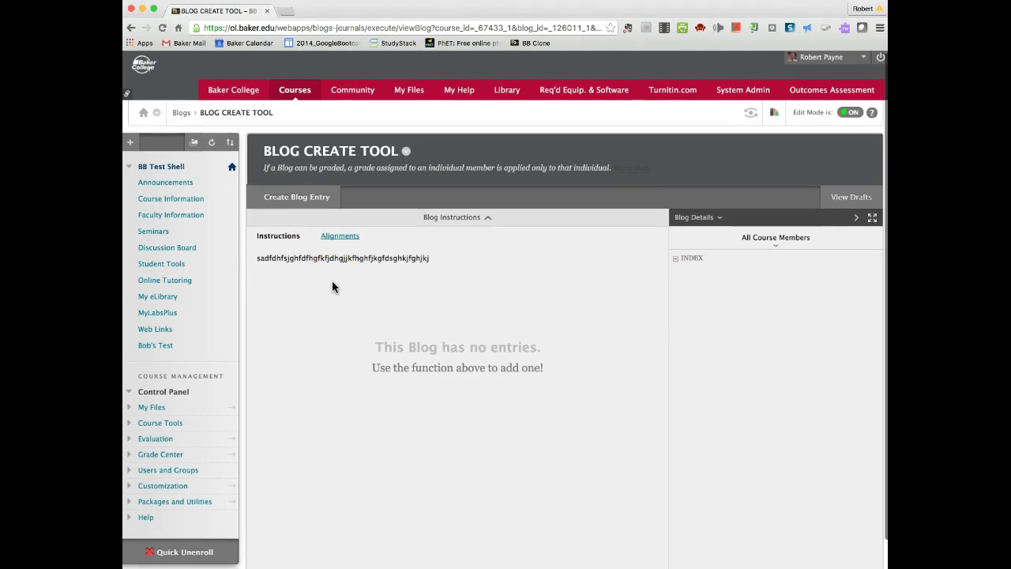
{"action": "scroll", "coordinate": [473, 273], "scroll_direction": "down", "scroll_amount": 1}
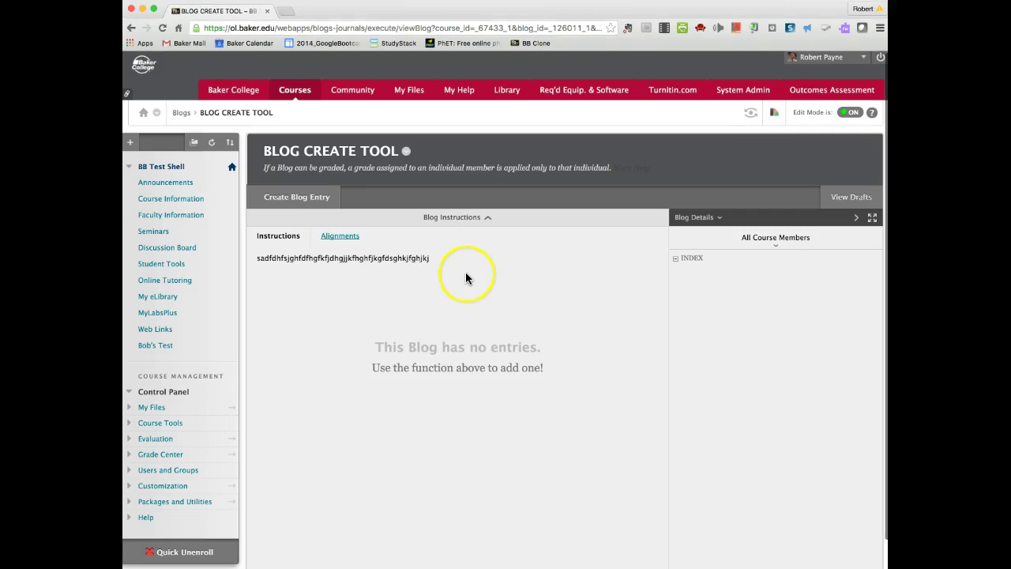
{"action": "left_click", "coordinate": [291, 204]}
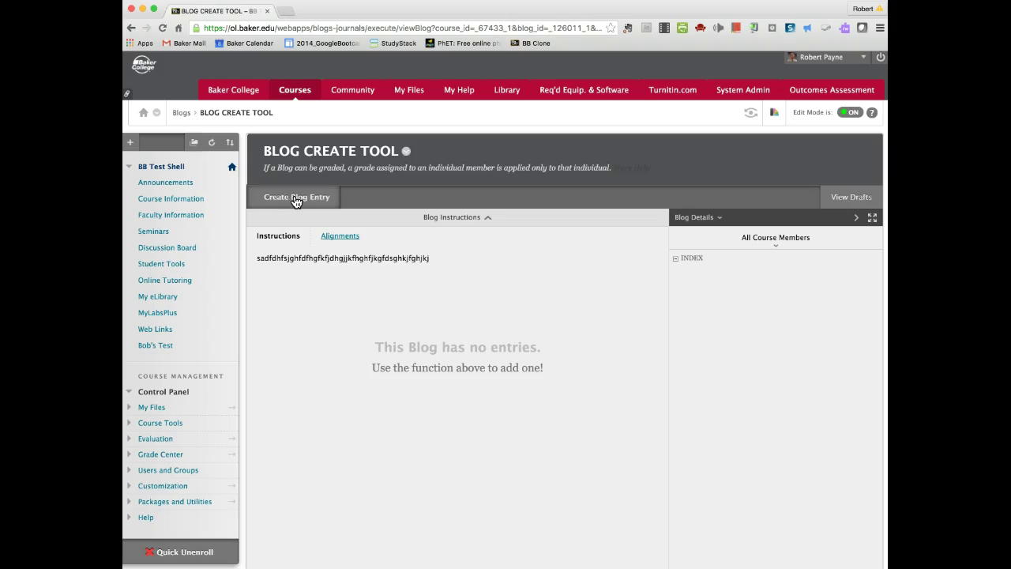
{"action": "left_click", "coordinate": [296, 199]}
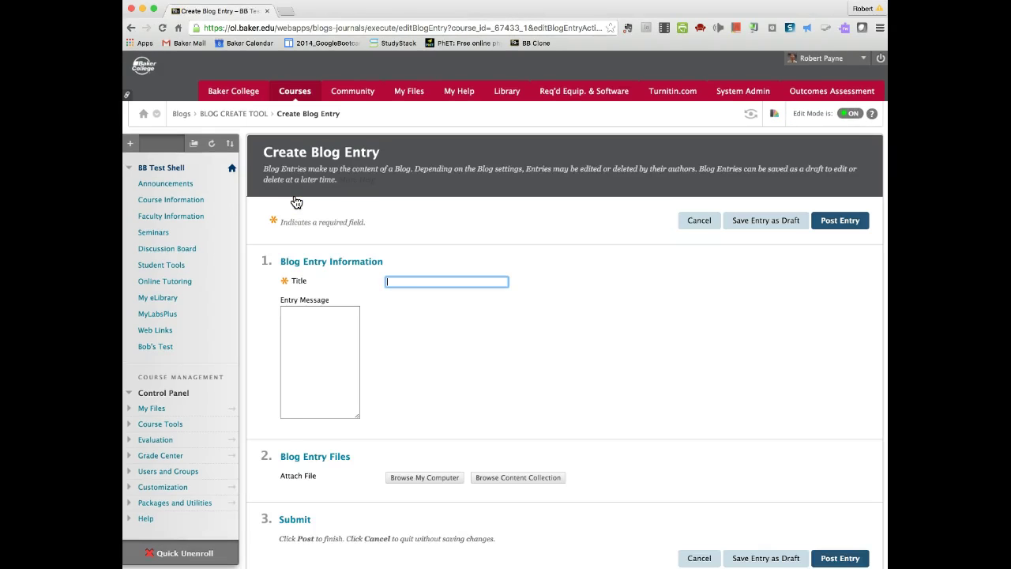
{"action": "left_click", "coordinate": [451, 271]}
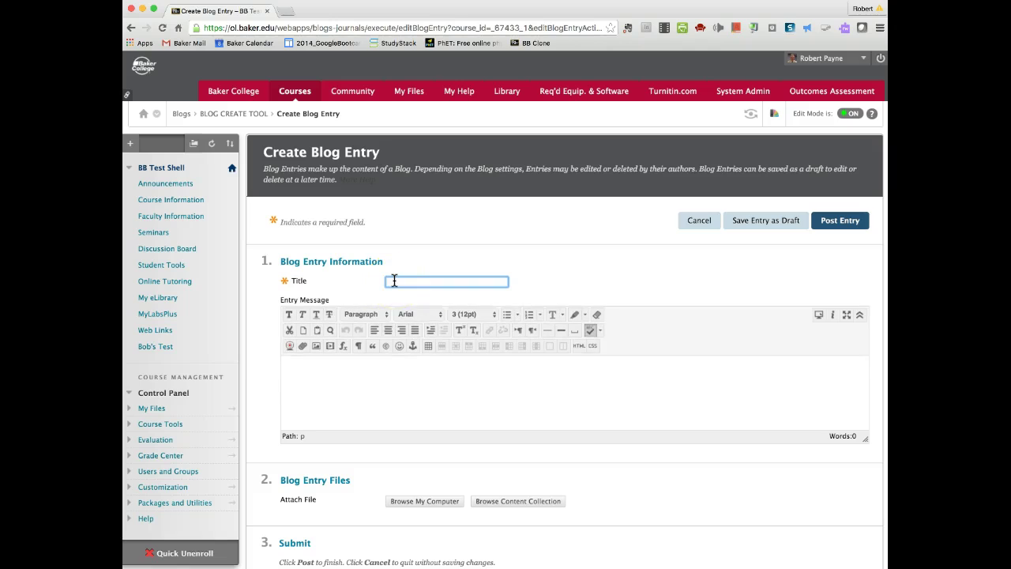
{"action": "type", "text": "Welcom"}
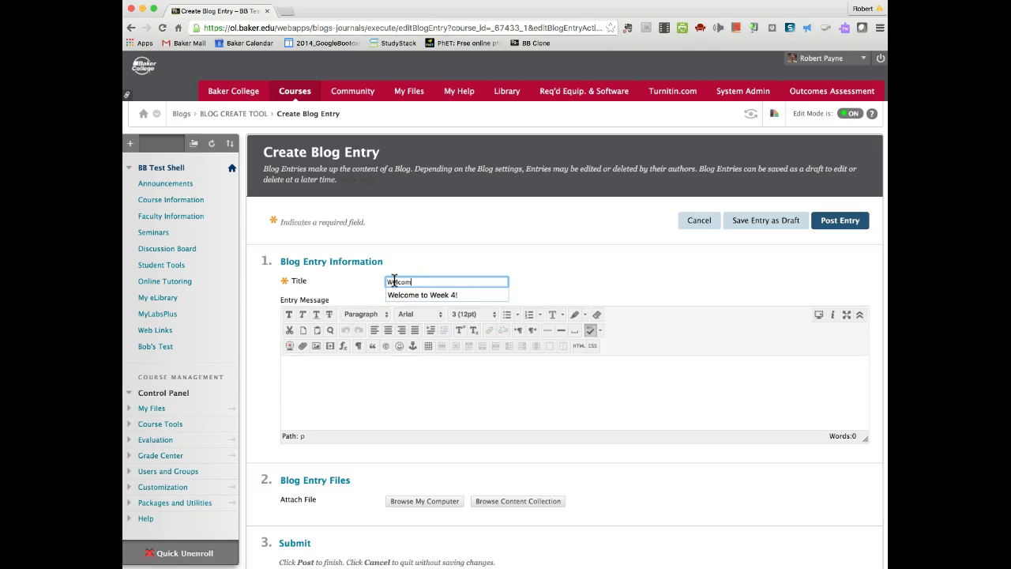
{"action": "type", "text": "e to the Blog"}
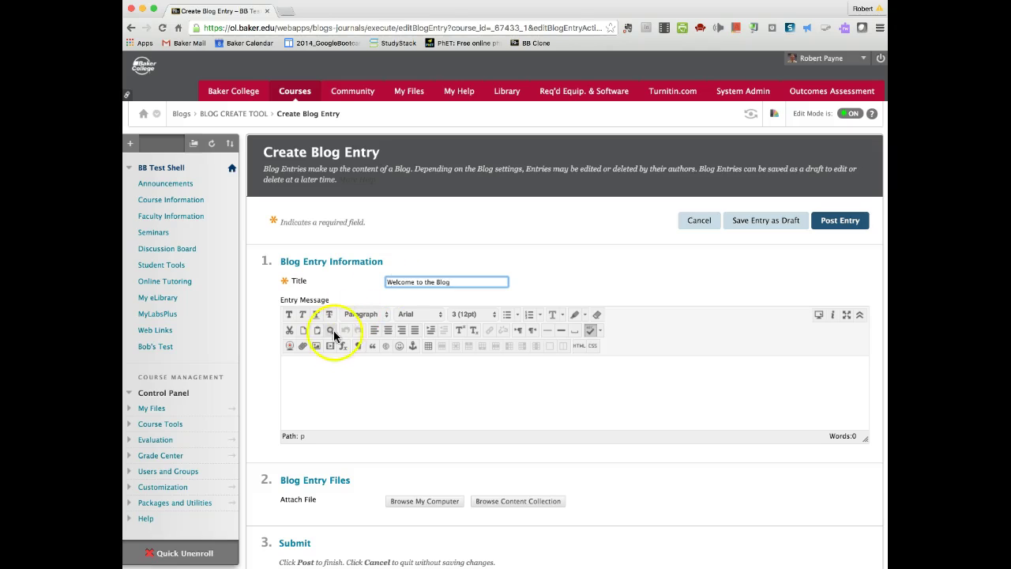
Enter the entry message "Each week we are going to . . . . ." and post the entry
{"action": "left_click", "coordinate": [307, 361]}
{"action": "type", "text": "Ea"}
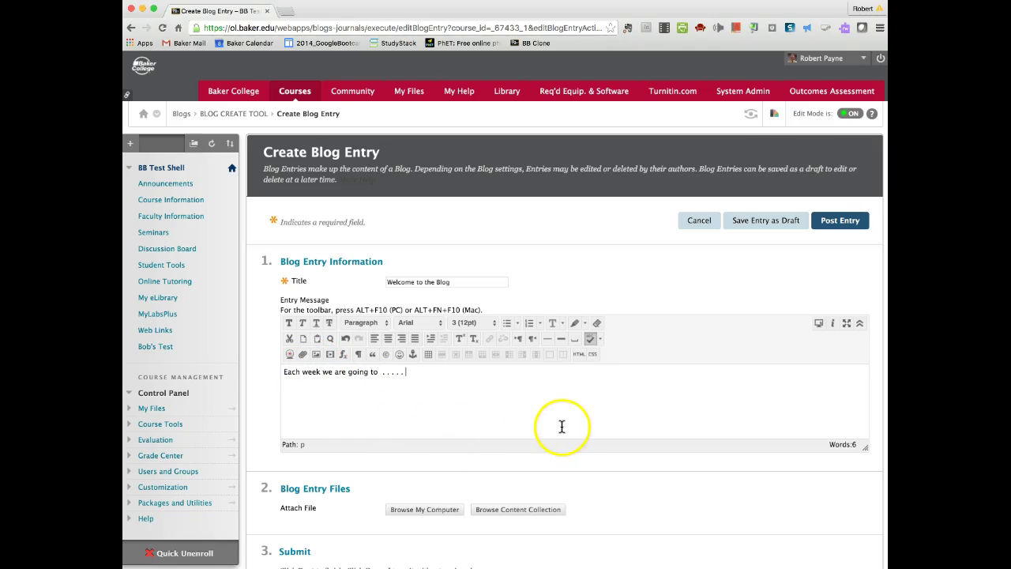
{"action": "scroll", "coordinate": [563, 430], "scroll_direction": "down", "scroll_amount": 1}
{"action": "scroll", "coordinate": [562, 430], "scroll_direction": "down", "scroll_amount": 1}
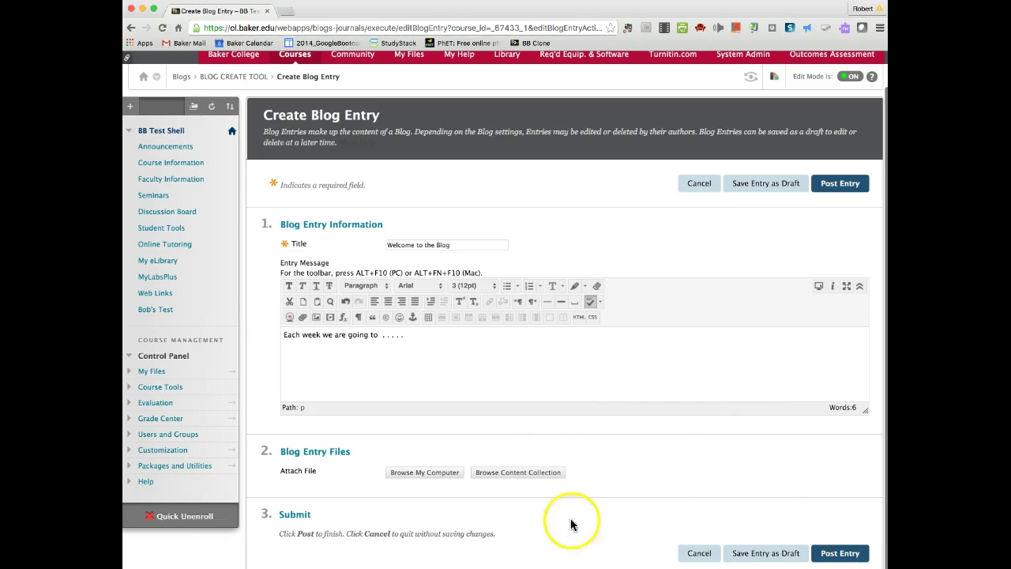
{"action": "left_click", "coordinate": [842, 554]}
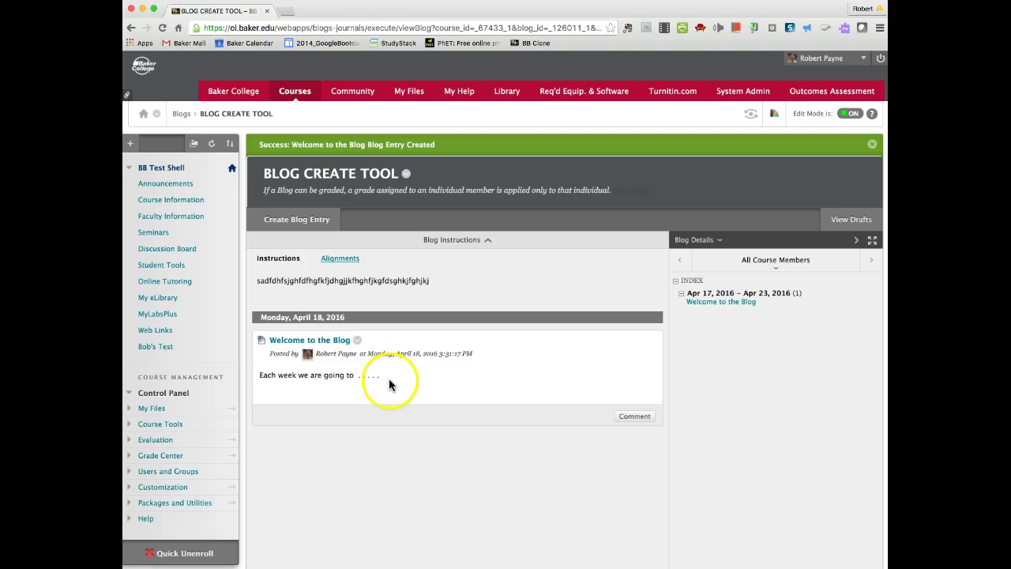
Add the comment "adsgsgdfggdfaagdf" to the "Welcome to the Blog" entry and expand the entry's comments
{"action": "left_click", "coordinate": [635, 417]}
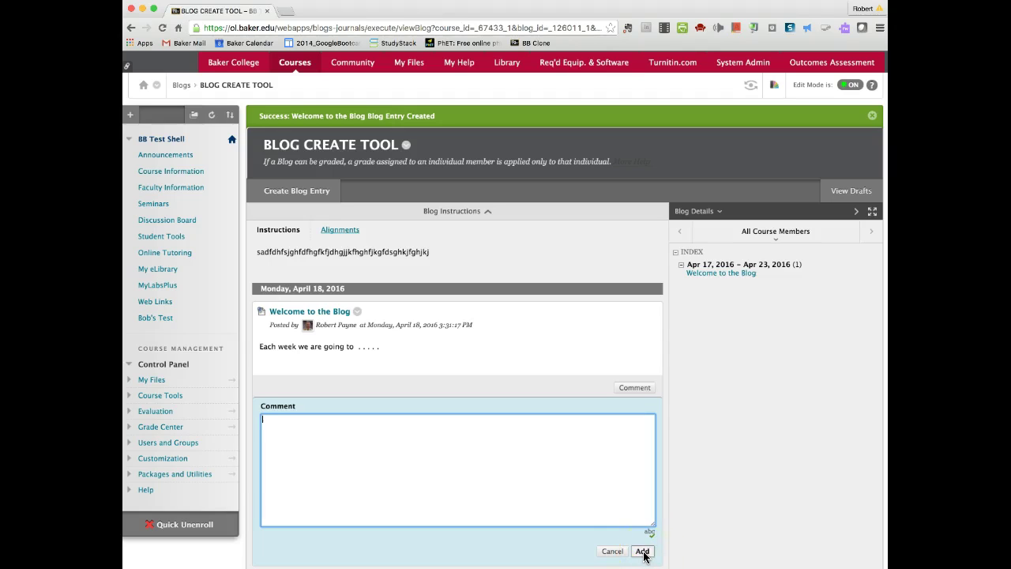
{"action": "left_click", "coordinate": [642, 553]}
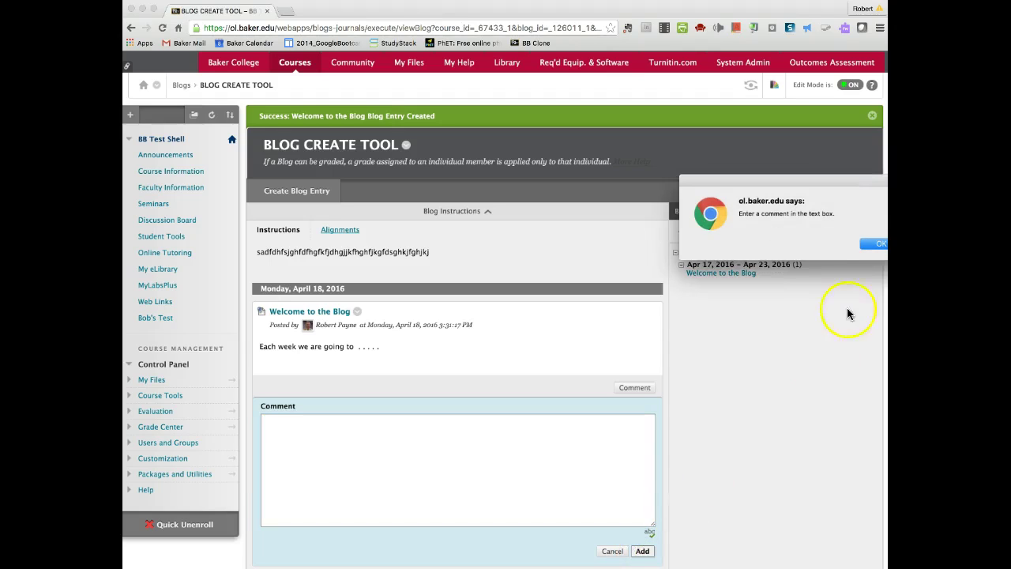
{"action": "left_click", "coordinate": [875, 247]}
{"action": "left_click", "coordinate": [397, 439]}
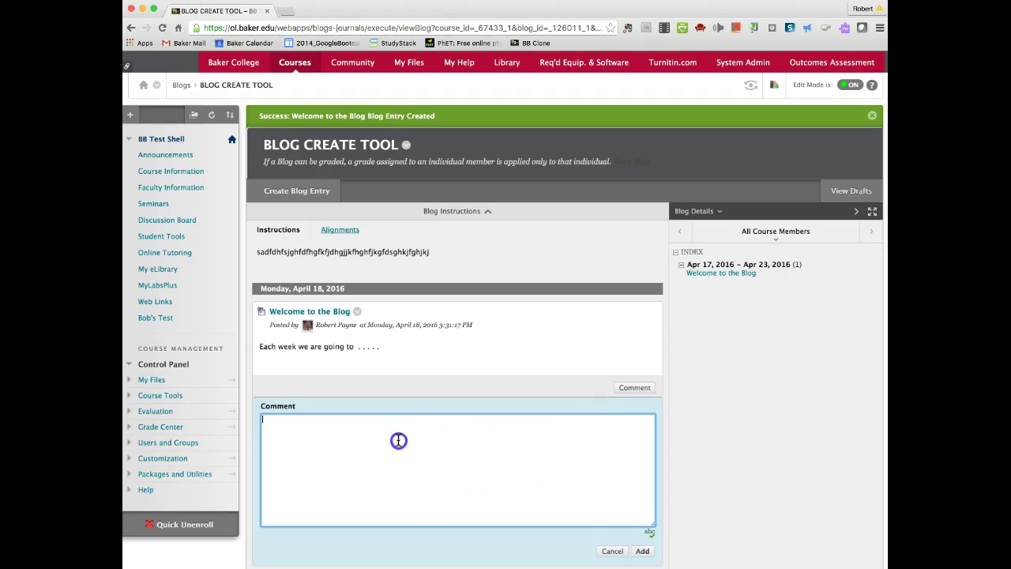
{"action": "type", "text": "adsgsgdfggdfaagdf"}
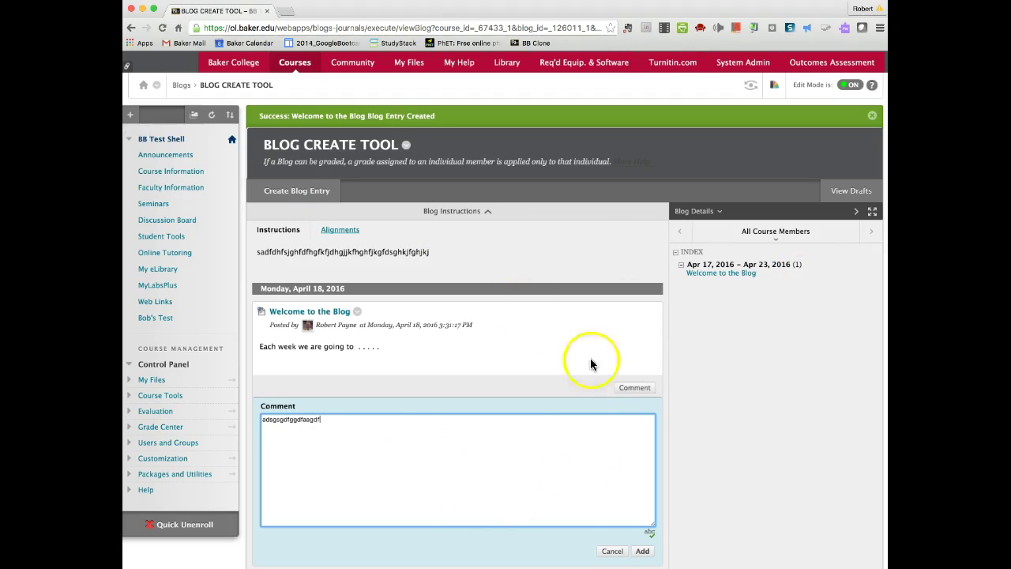
{"action": "left_click", "coordinate": [642, 550]}
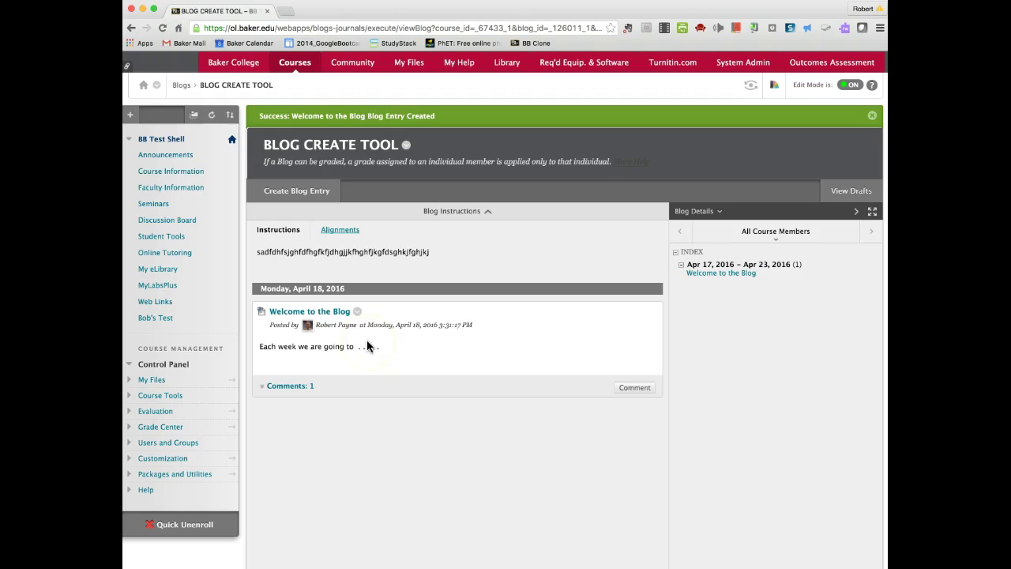
{"action": "left_click", "coordinate": [308, 388]}
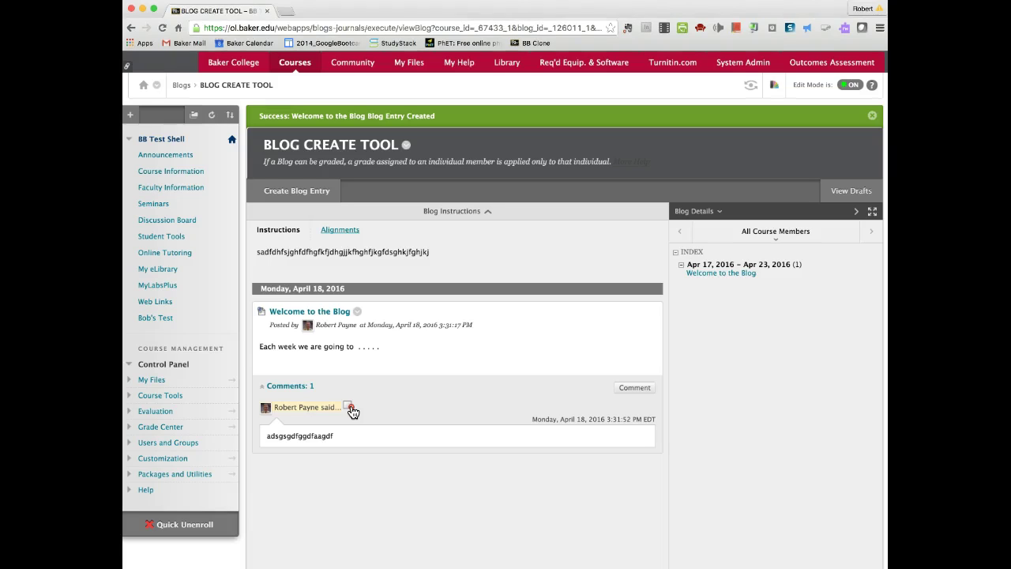
{"action": "left_click", "coordinate": [507, 513]}
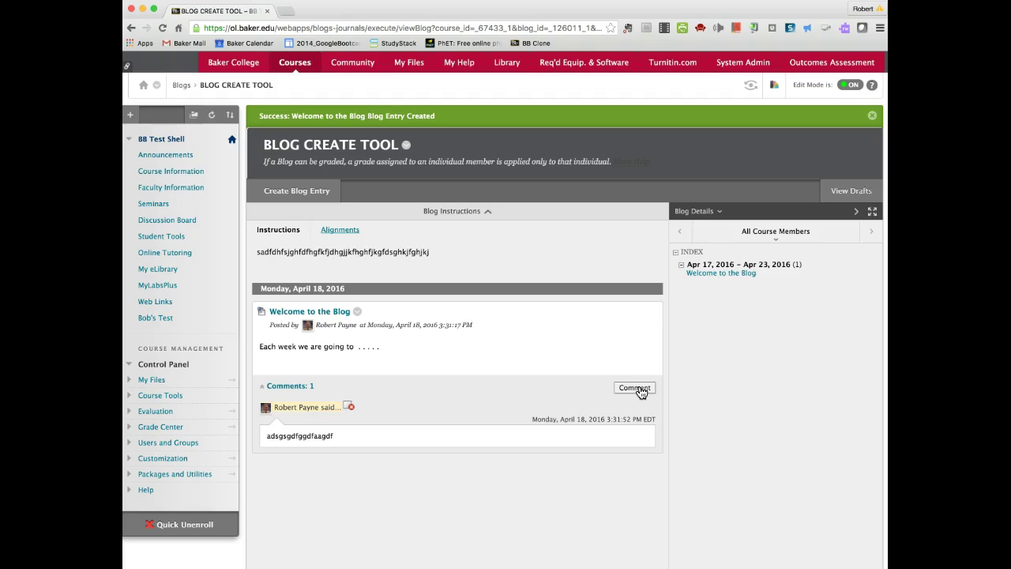
{"action": "left_click", "coordinate": [635, 390]}
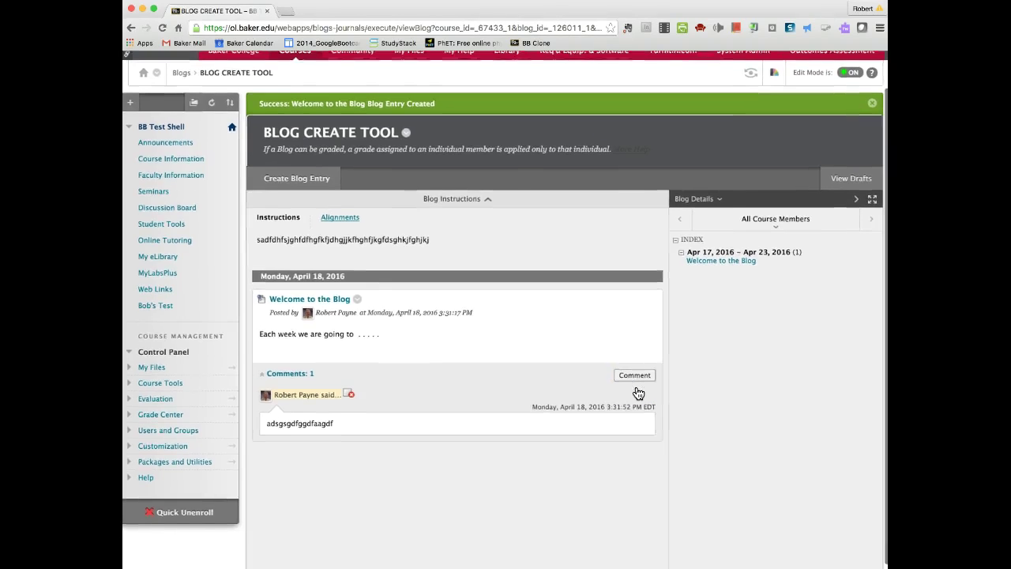
{"action": "scroll", "coordinate": [637, 393], "scroll_direction": "down", "scroll_amount": 1}
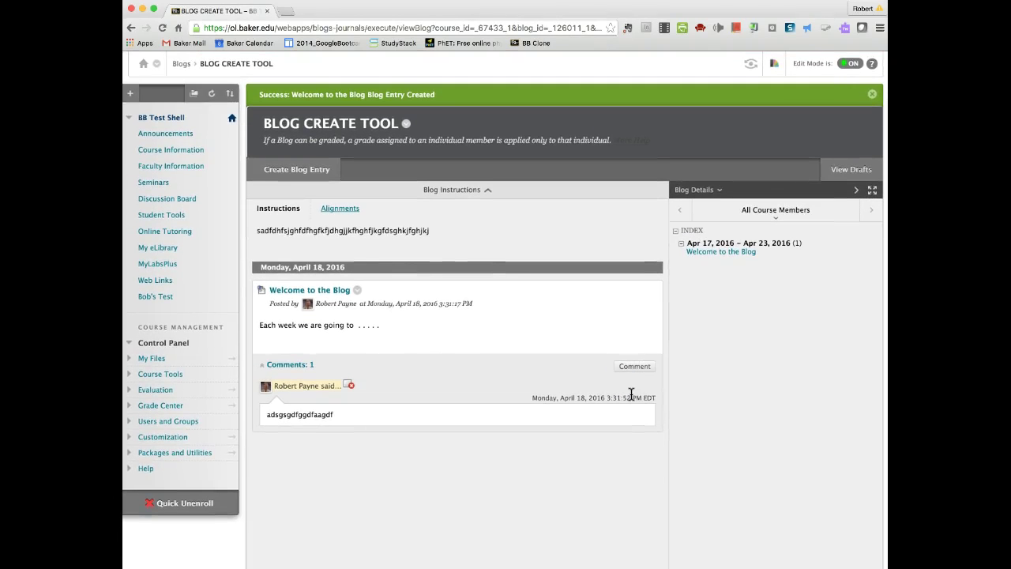
{"action": "left_click", "coordinate": [629, 395]}
{"action": "left_click", "coordinate": [494, 468]}
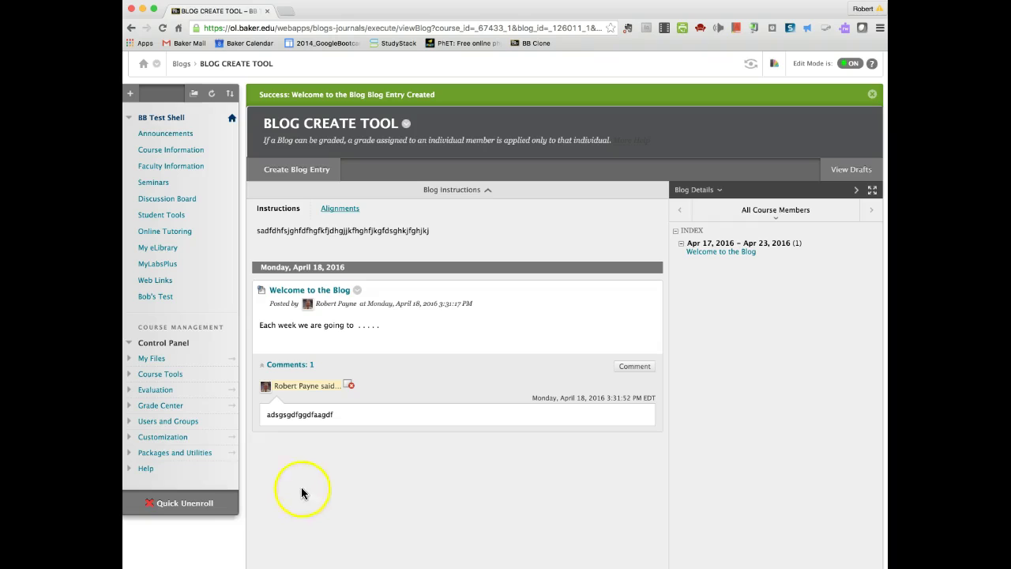